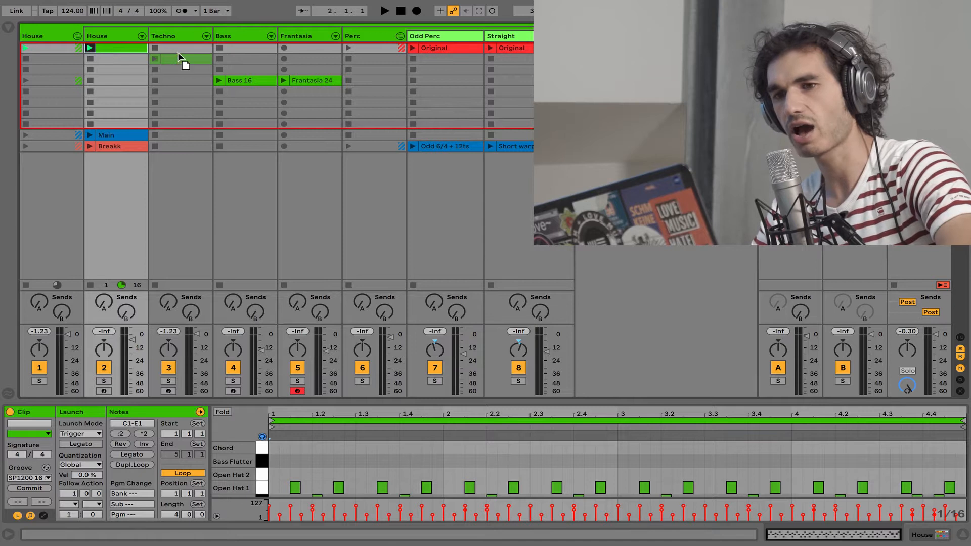
Open the drum clip on the Techno track, audition it with the 808 kit, and enlarge its note editor.
left_click(183, 33)
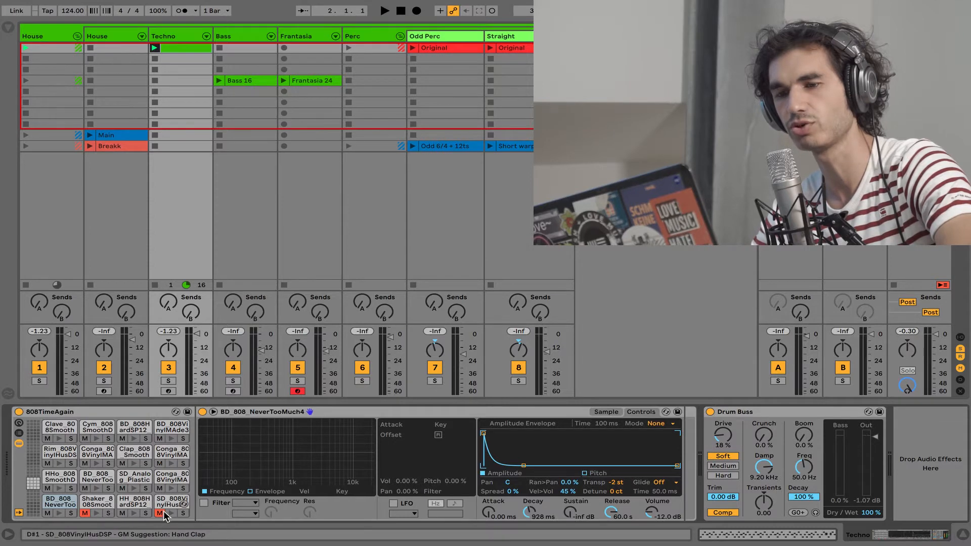
left_click(172, 48)
key("space")
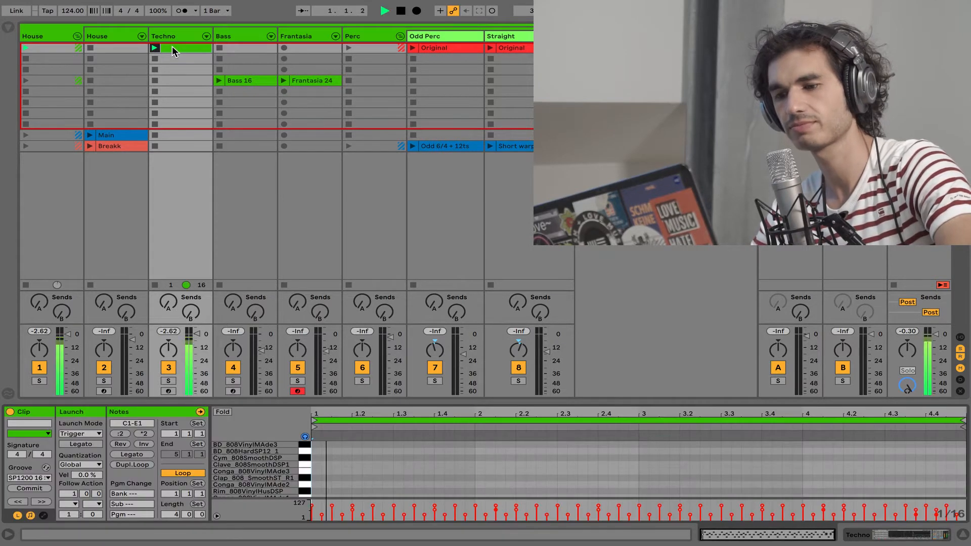
left_click_drag(486, 403, 488, 180)
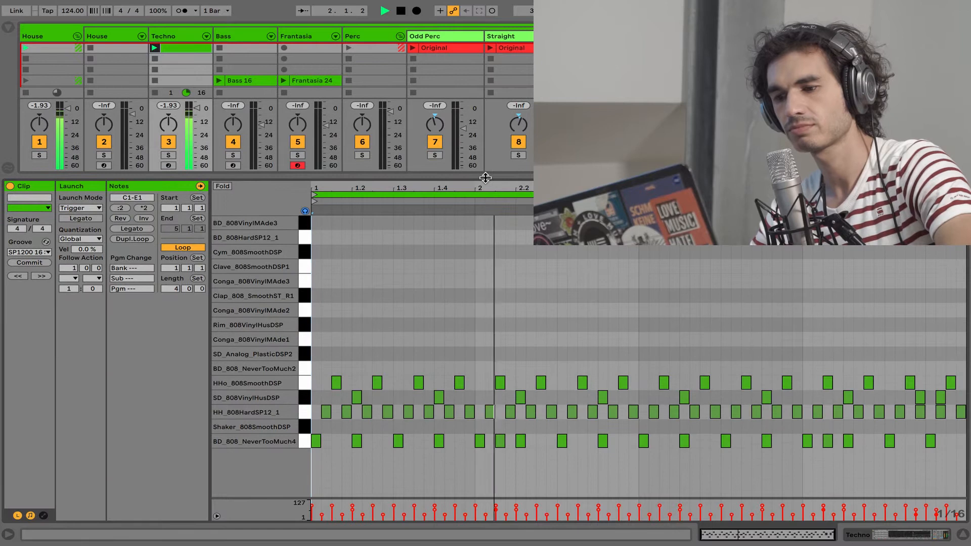
key("space")
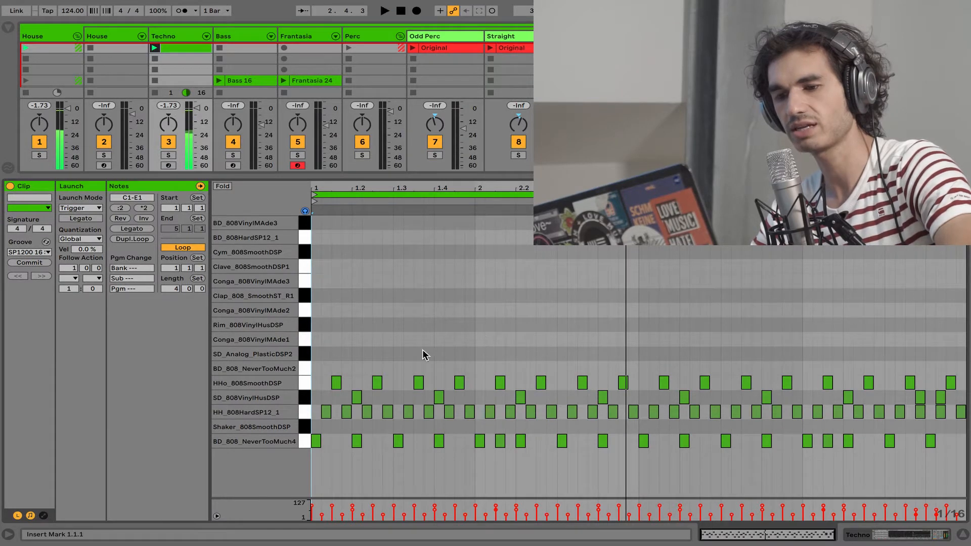
Deactivate all HHo_808SmoothDSP notes and duplicate the HH_808HardSP12_1 notes one sixteenth earlier, so the closed hi-hat plays every sixteenth.
left_click(305, 388)
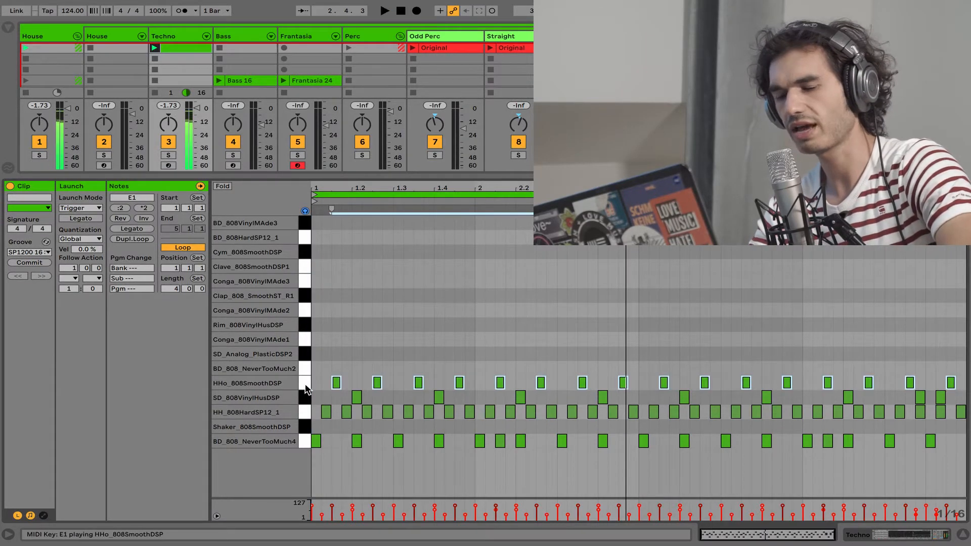
key("0")
left_click(304, 417)
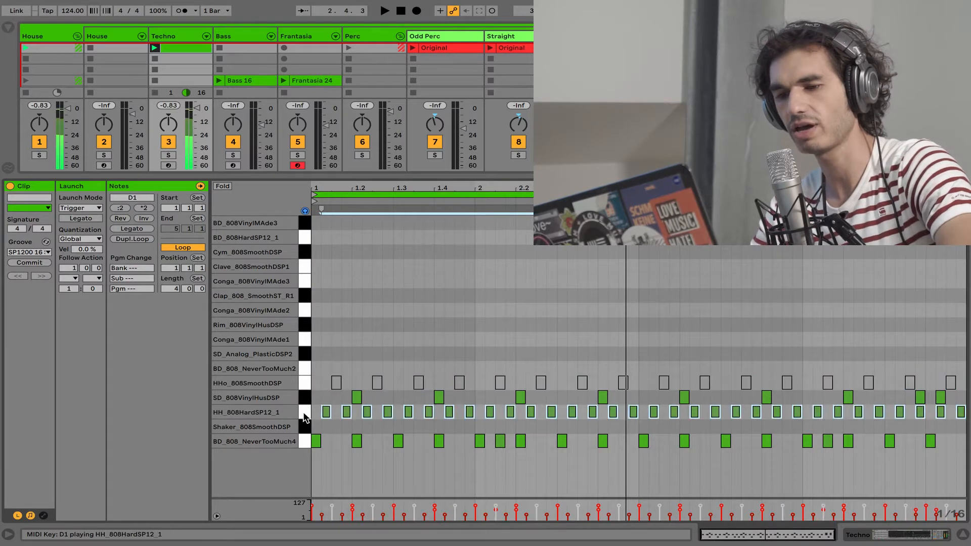
left_click_drag(326, 417, 317, 417)
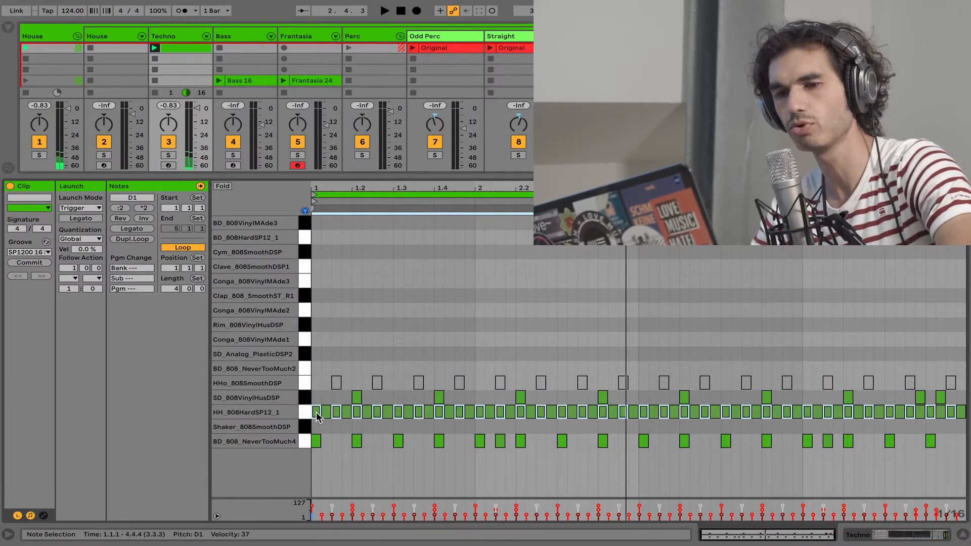
Show the groove pool, check the SP1200 16 Swing-67 groove settings, and audition the drum clip.
left_click(9, 168)
left_click_drag(67, 177, 127, 270)
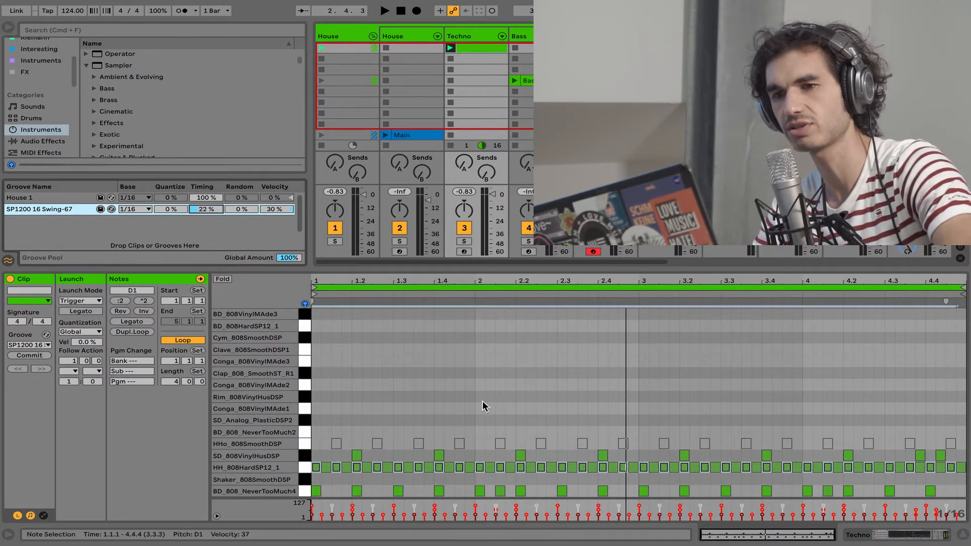
key("space")
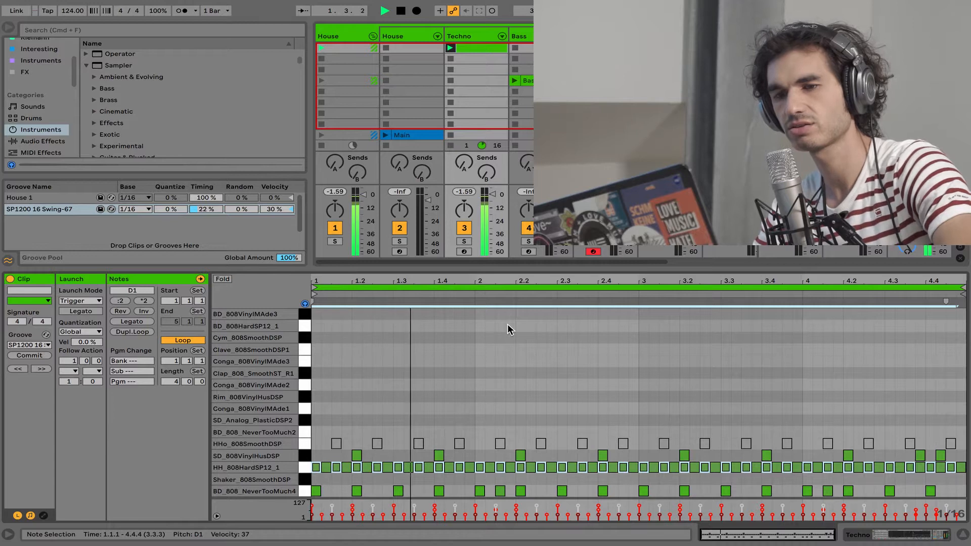
key("space")
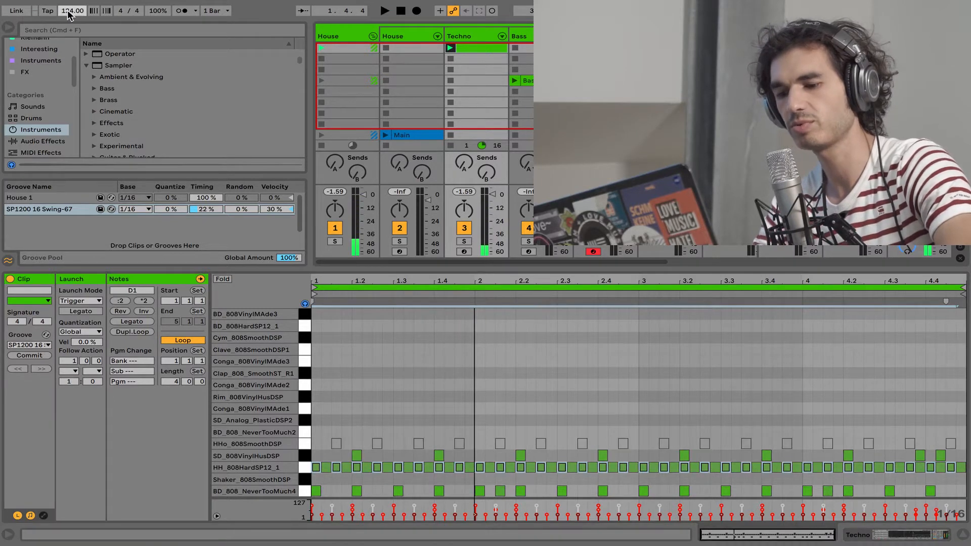
Set the tempo to 128 BPM, listen to the drum clip, and hide the groove pool and browser.
key("space")
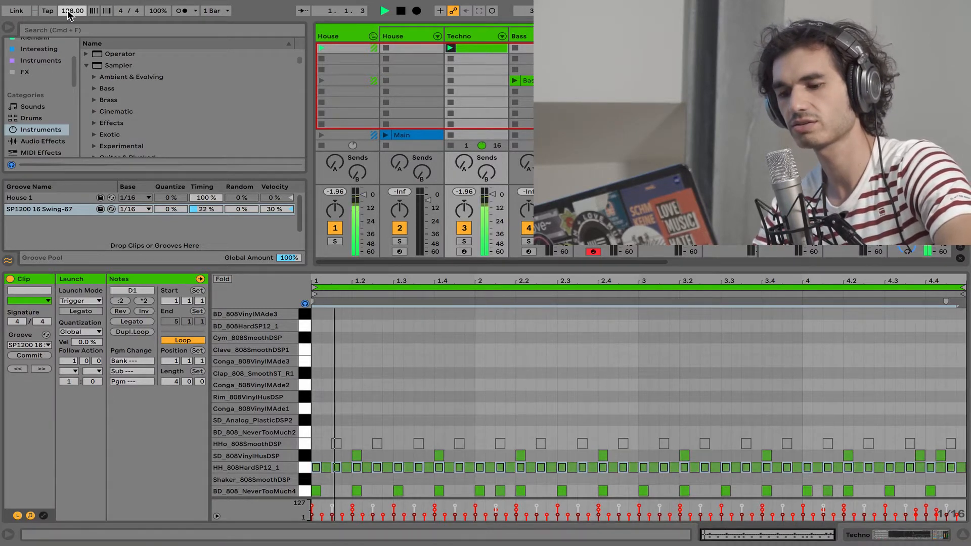
left_click(8, 264)
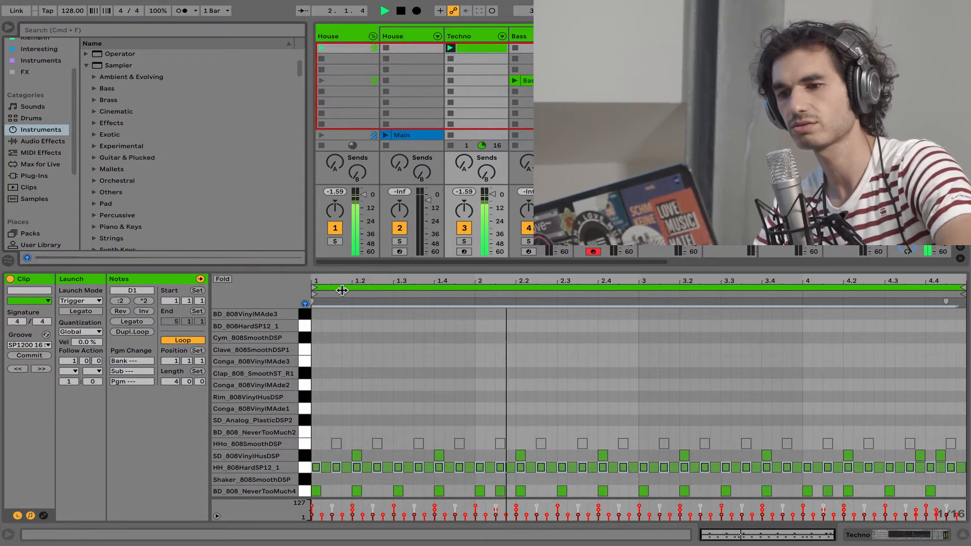
key("super+alt+b")
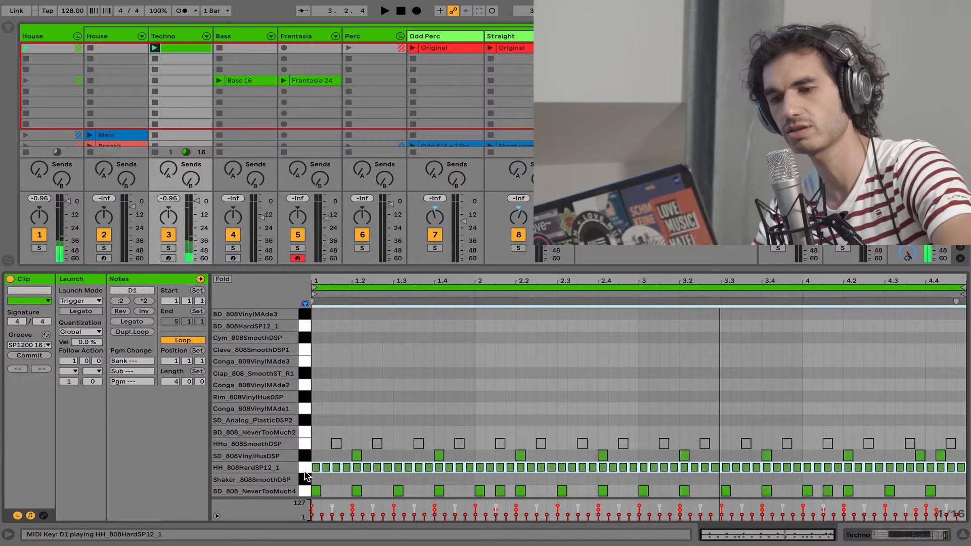
Audition the selected sixteenth hi-hat notes on the HHo_808SmoothDSP row and return them to HH_808HardSP12_1.
key("Up")
key("Up")
key("space")
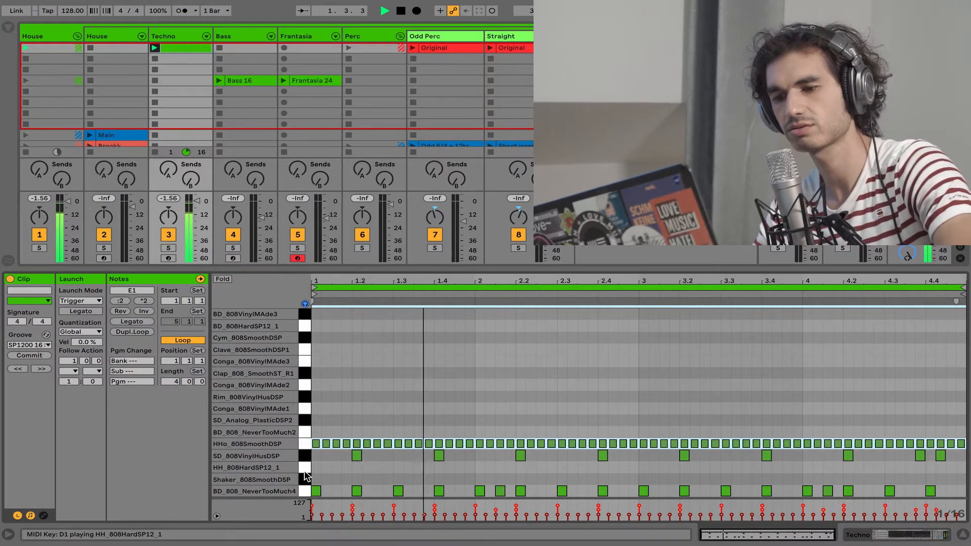
key("Down")
key("Down")
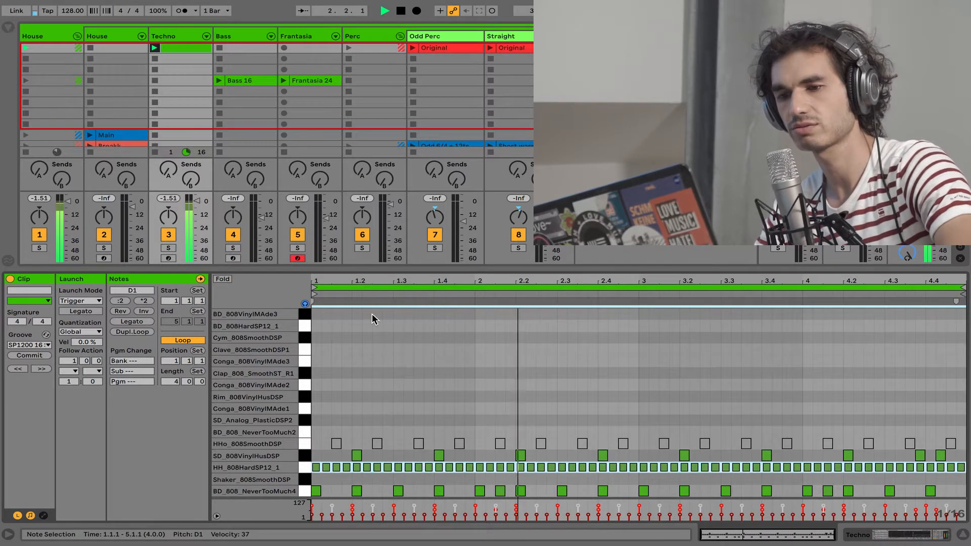
key("space")
Duplicate the Bass 16 clip into the empty slot two rows below it on the Bass track.
key("ctrl+alt+l")
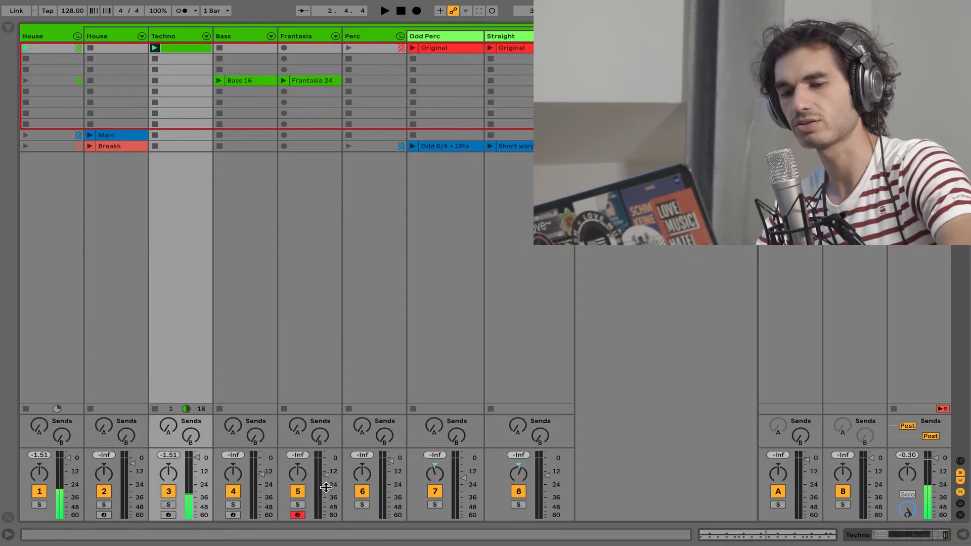
key("ctrl+alt+l")
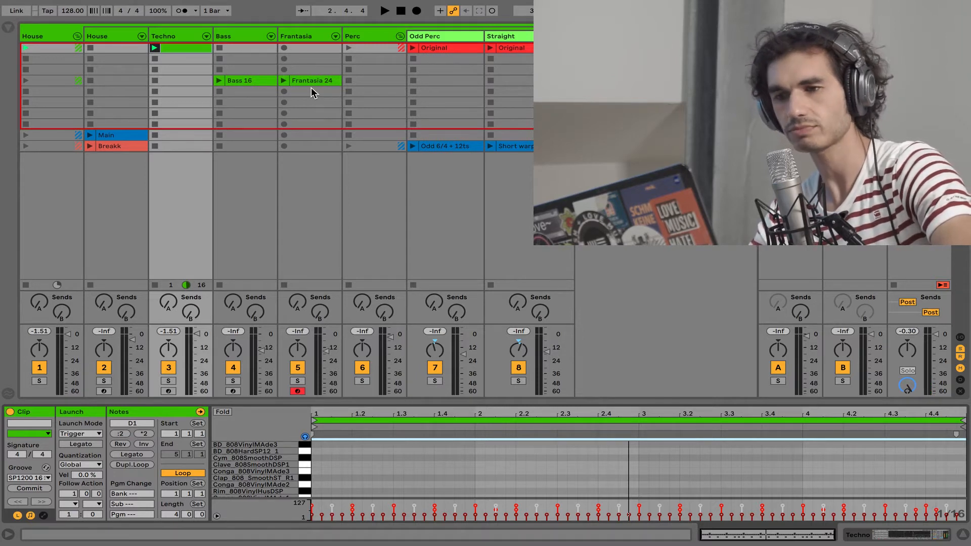
left_click(255, 80)
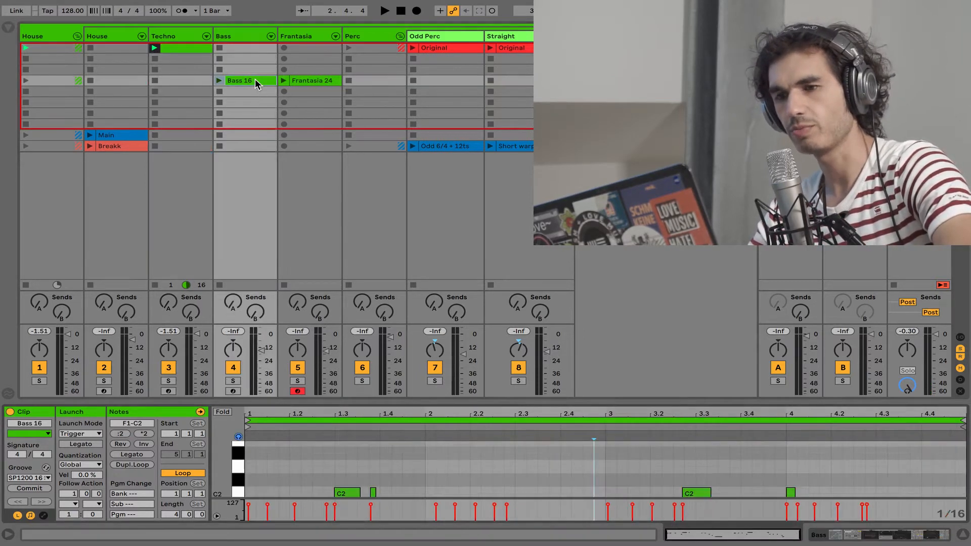
left_click_drag(255, 79, 253, 107)
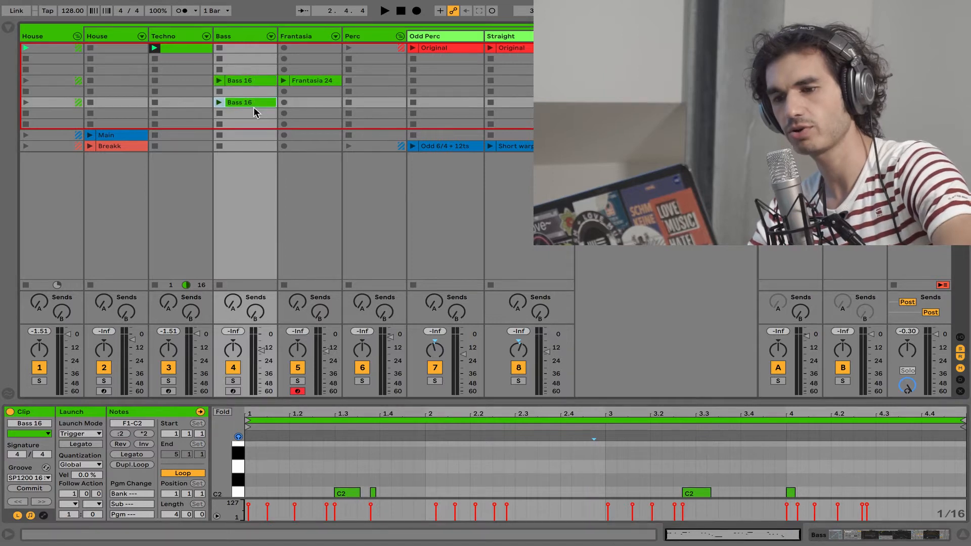
Loop only the first two beats of the duplicated Bass 16 clip and launch it with the drums.
left_click_drag(396, 399, 409, 205)
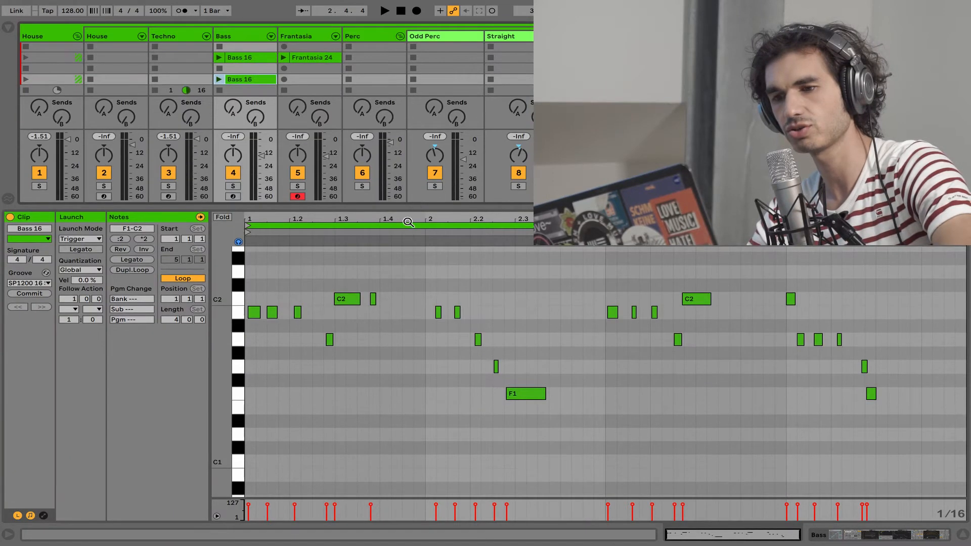
left_click_drag(331, 276, 216, 271)
key("super+l")
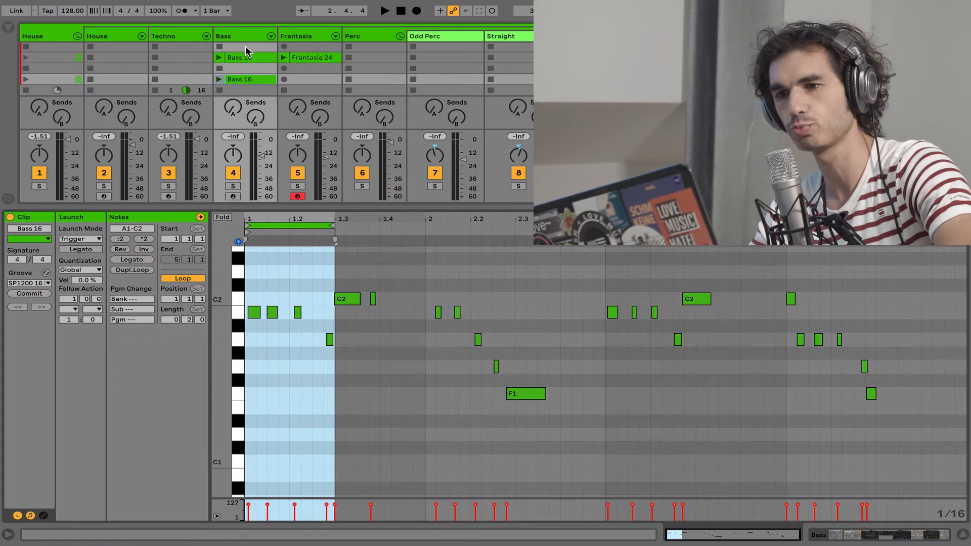
left_click(220, 78)
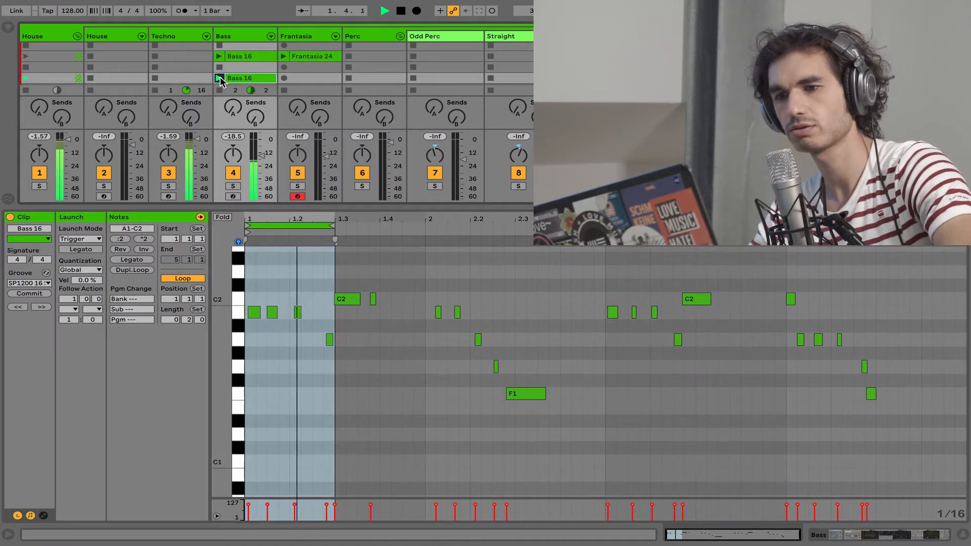
Shorten the duplicated bass clip's loop to one beat and move it to start at 2.2.
left_click_drag(334, 225, 286, 225)
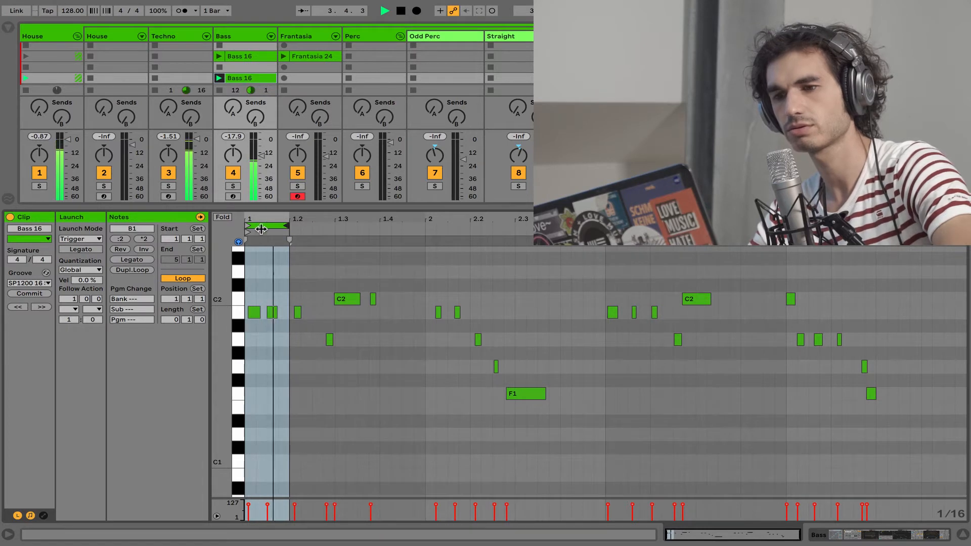
mouse_move(261, 229)
left_mouse_down()
mouse_move(519, 227)
mouse_move(497, 223)
mouse_move(435, 347)
mouse_move(420, 347)
left_mouse_up()
Adjust the F1 note's timing and move the G1 note to 2.2.3 in the bass loop, listening with the Techno drums.
left_click_drag(567, 398, 562, 395)
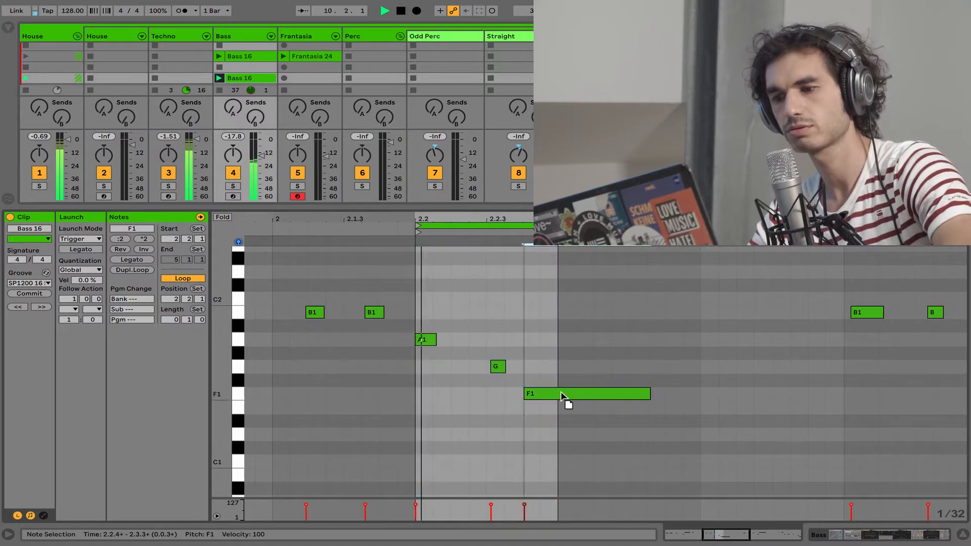
left_click_drag(500, 371, 494, 371)
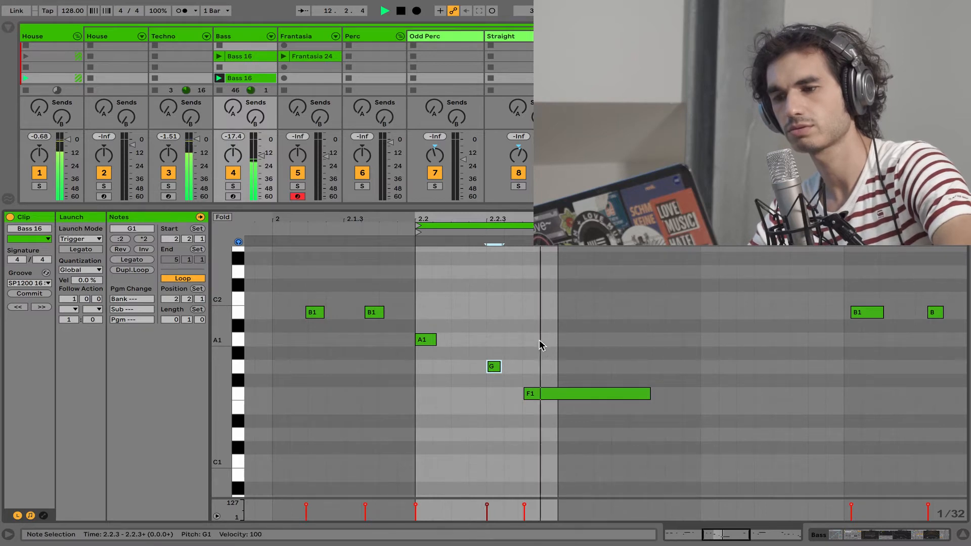
left_click_drag(410, 206, 410, 434)
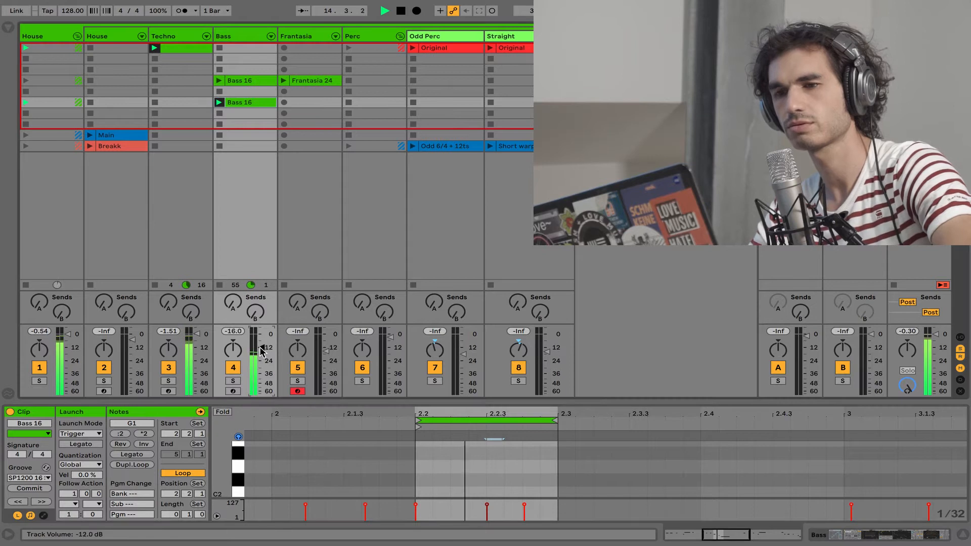
left_click(180, 47)
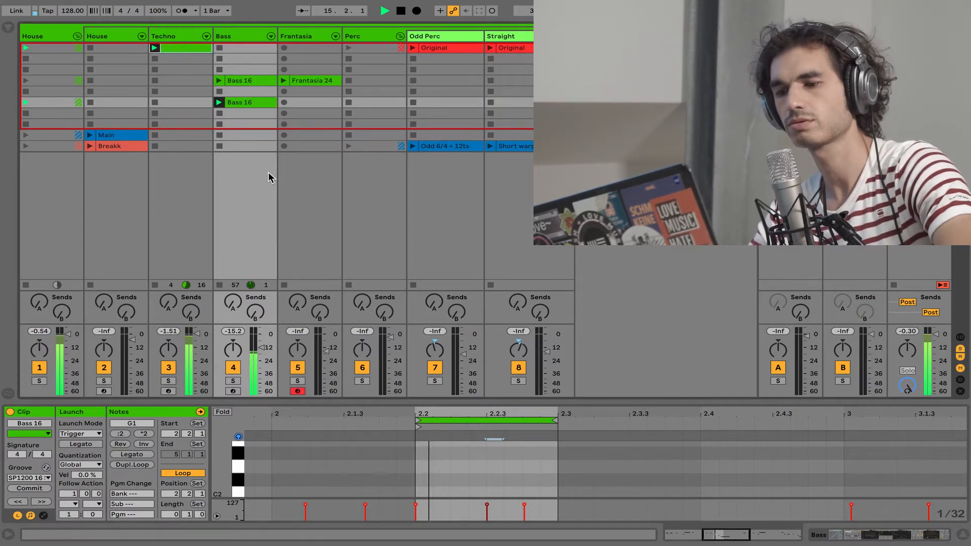
Create an empty clip on the Frantasia track one row below the playing bass clip, and check the track's devices.
left_click(306, 111)
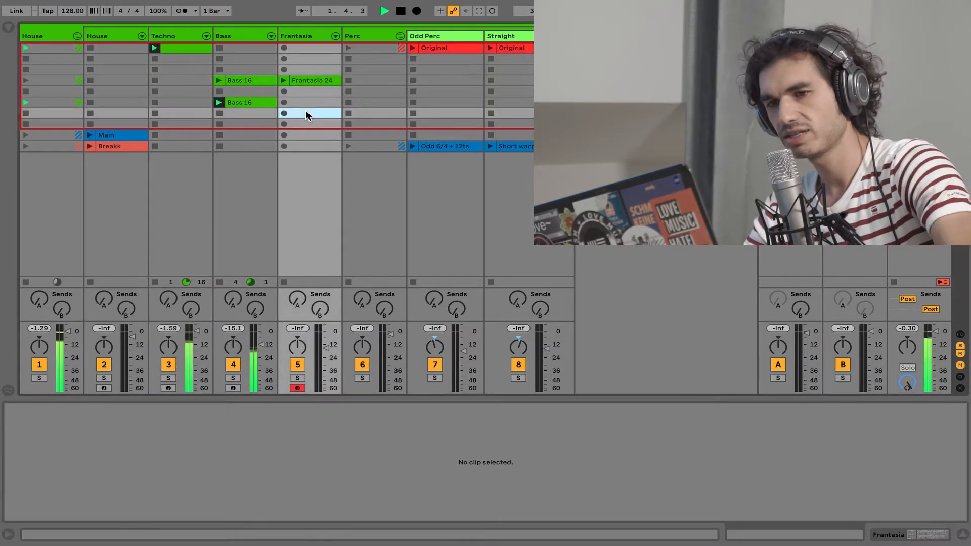
double_click(306, 113)
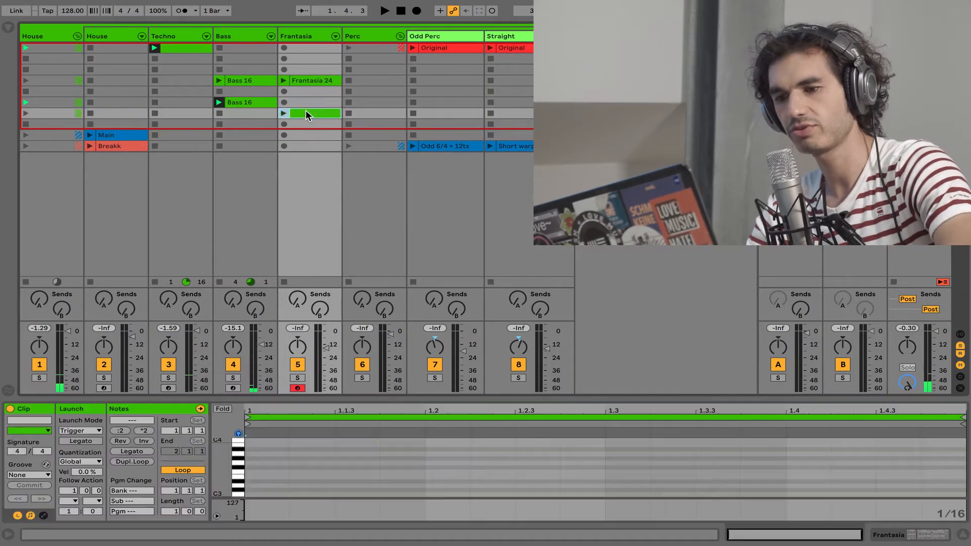
left_click_drag(418, 400, 418, 211)
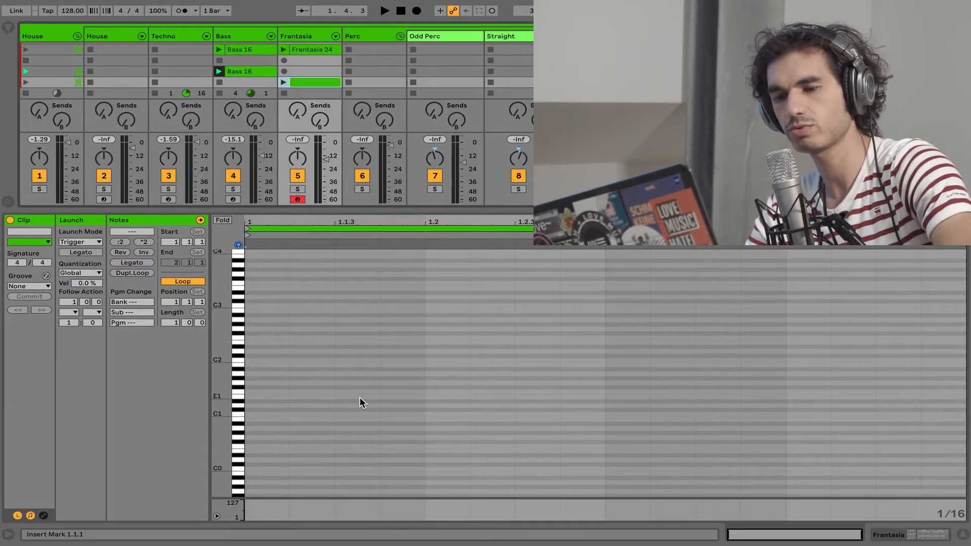
key("shift+Tab")
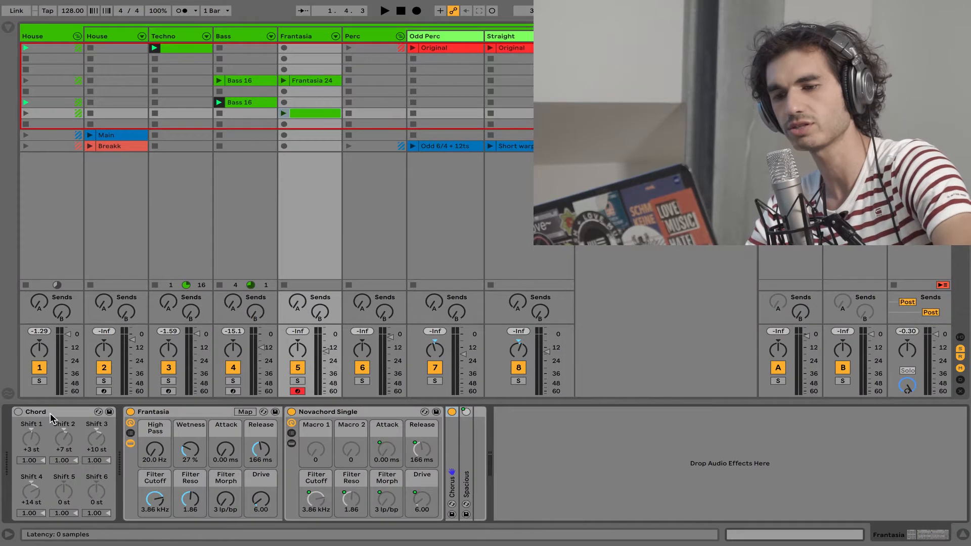
key("shift+Tab")
Shorten the new Frantasia clip's loop to five sixteenths and add sixteenth notes C#2 at 1.1.3, D2 at 1.1.4 and A#2 at 1.2.1.
left_click_drag(961, 243, 479, 245)
left_click(266, 409)
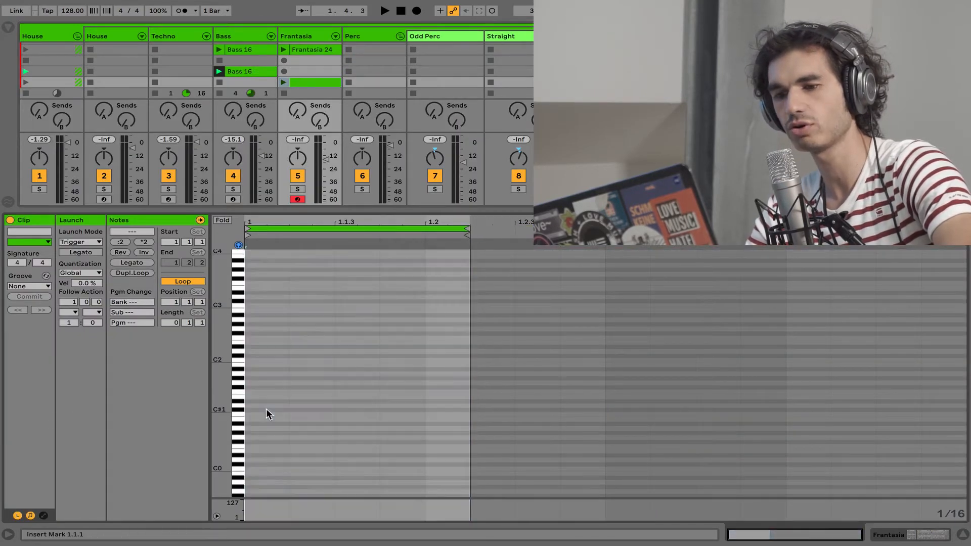
double_click(345, 357)
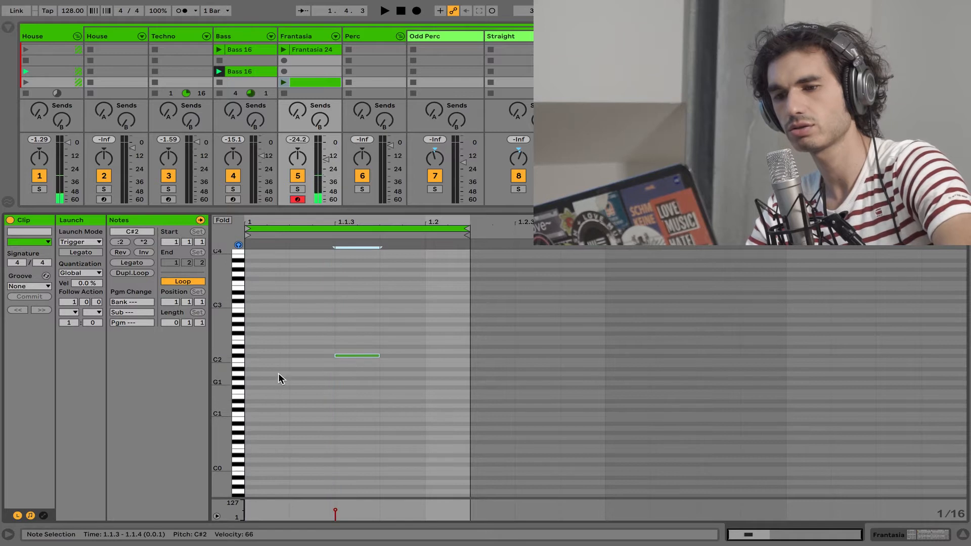
double_click(392, 352)
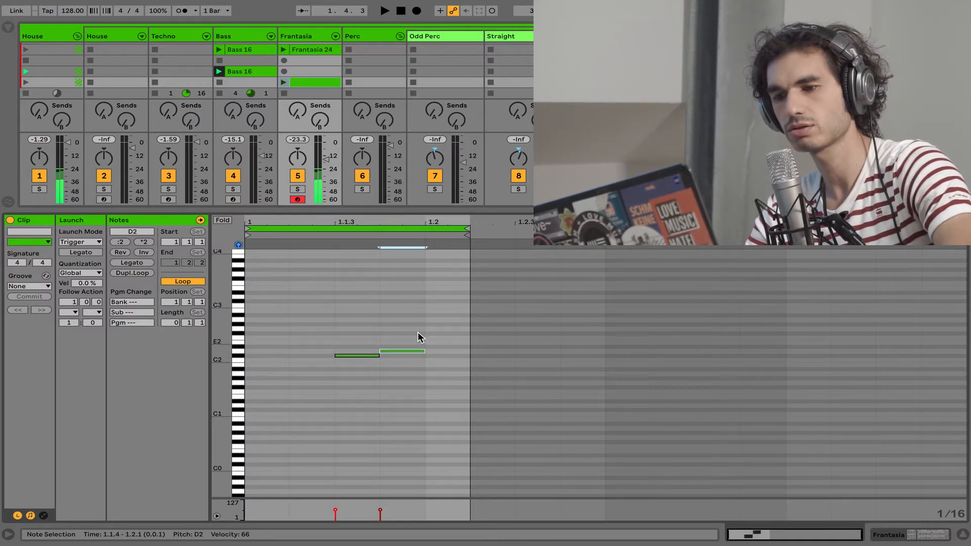
double_click(441, 315)
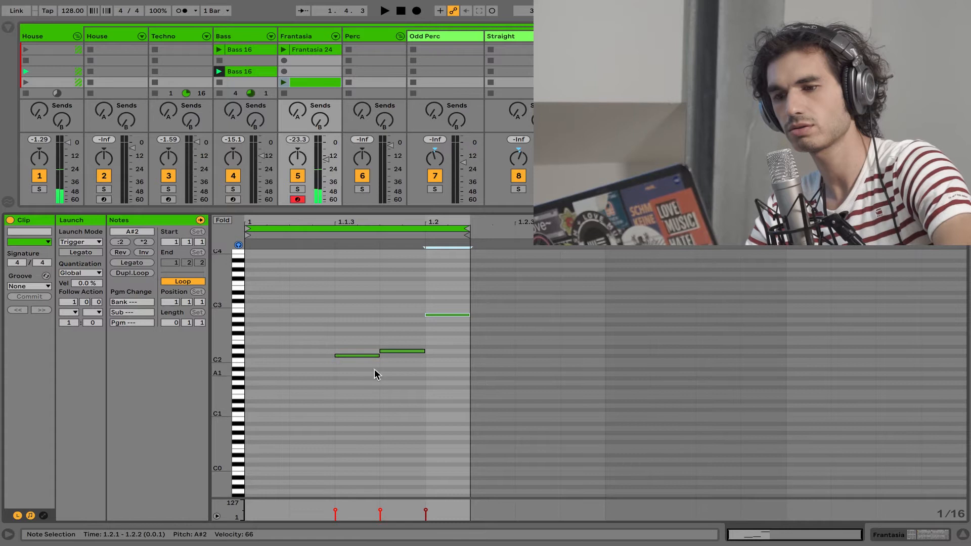
Move the D2 note to 1.1.3 and the C#2 note to 1.1.1, and launch the new Frantasia clip.
left_click_drag(362, 348, 337, 352)
left_click(331, 356)
key("Left")
left_click(284, 83)
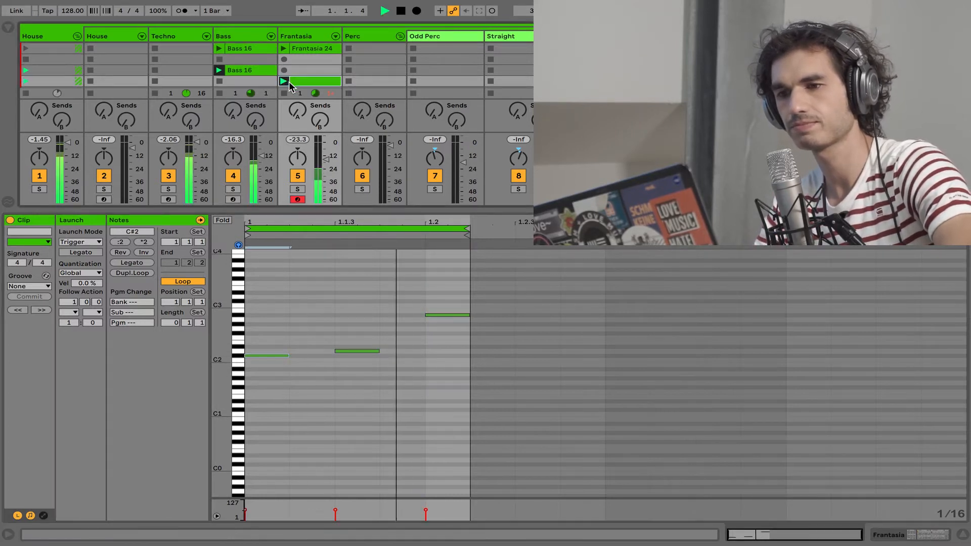
Transpose all notes of the Frantasia loop up one octave and increase the Release of the track's Frantasia rack.
left_click_drag(339, 210, 339, 365)
key("ctrl+a")
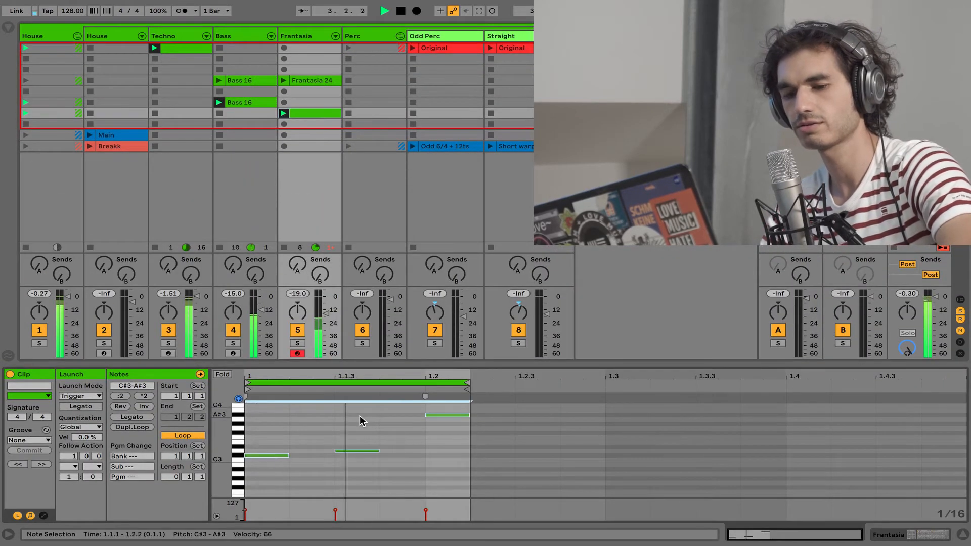
key("shift+Up")
key("shift+Tab")
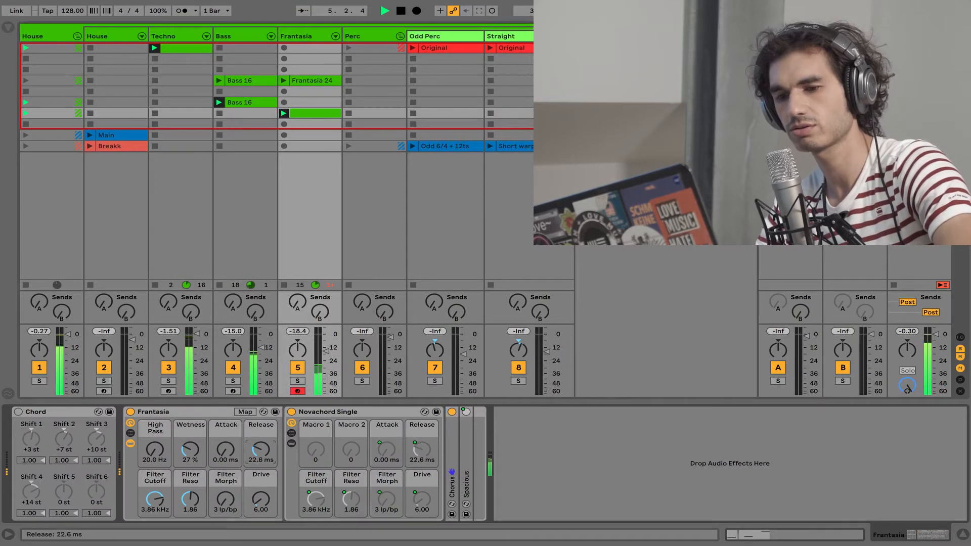
left_click_drag(261, 449, 261, 435)
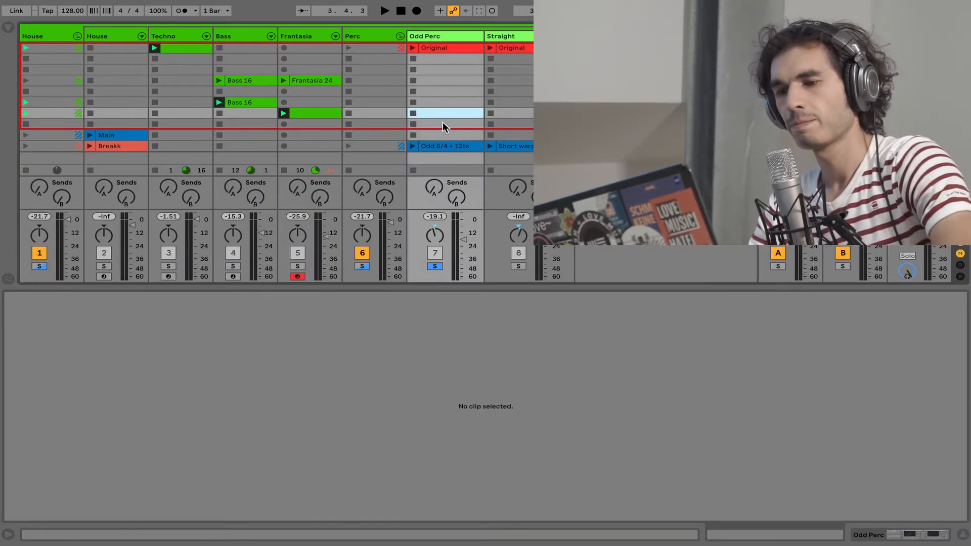
Open the Original clip on the Odd Perc track and play it soloed.
left_click(446, 50)
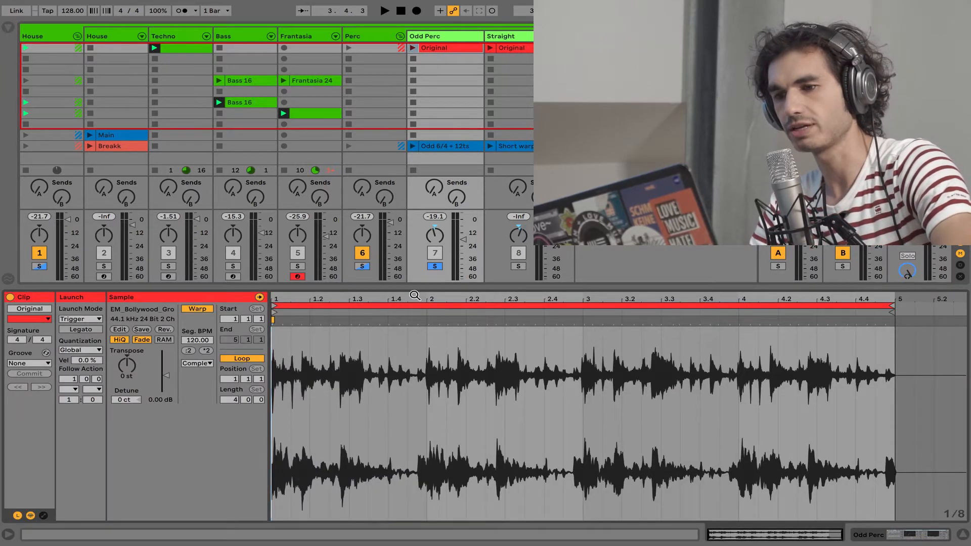
left_click(437, 267)
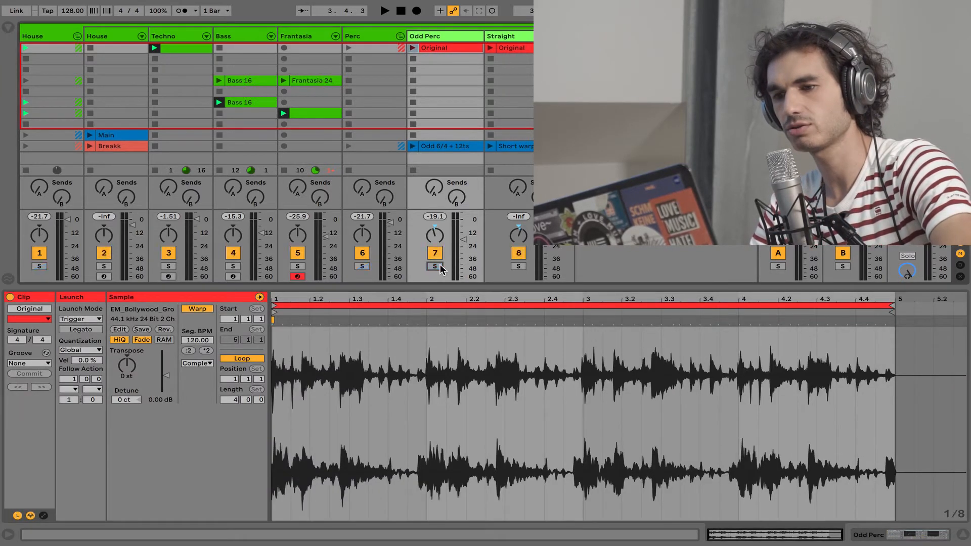
left_click(413, 48)
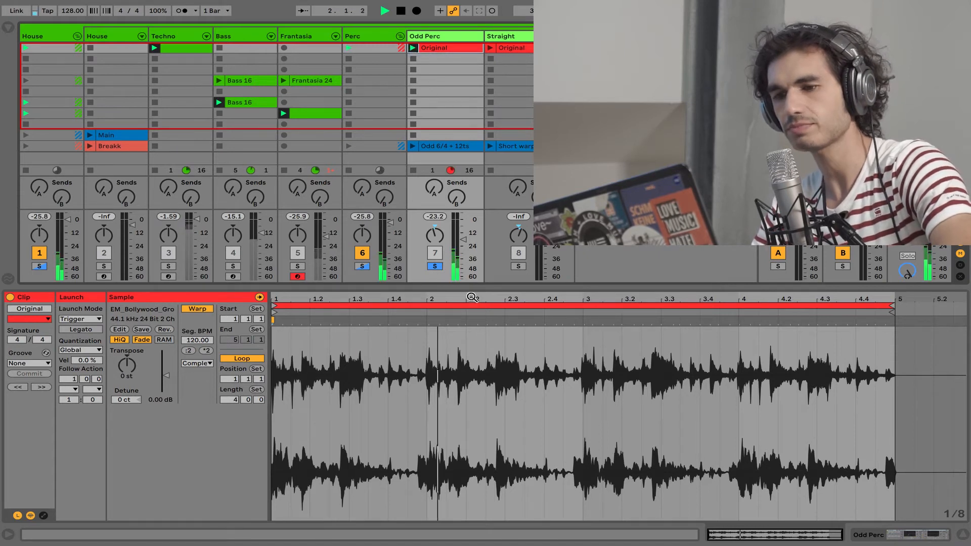
key("space")
Loop the Odd Perc clip from 1.3.1 to 1.4.3, relaunch it and transpose it up 12 semitones.
left_click_drag(370, 299, 641, 340)
key("ctrl+l")
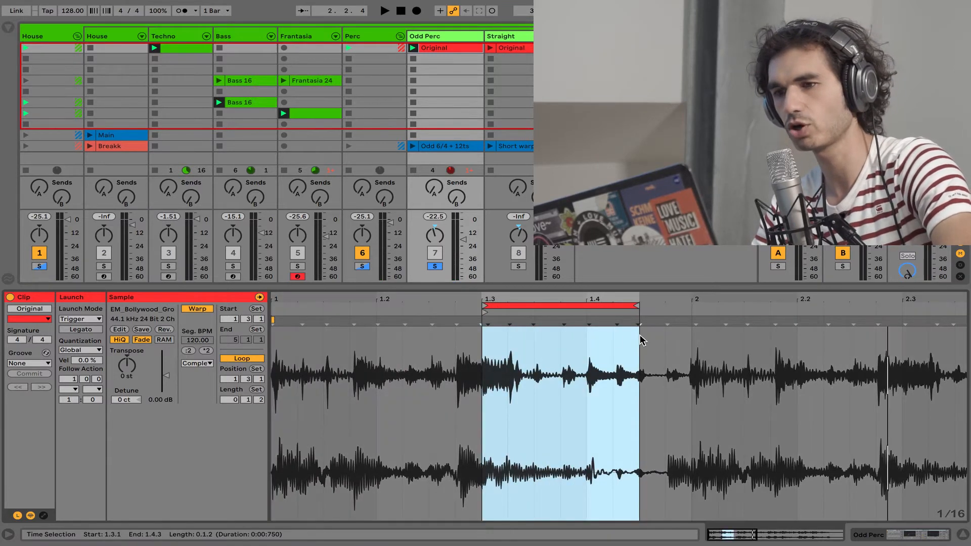
left_click(413, 48)
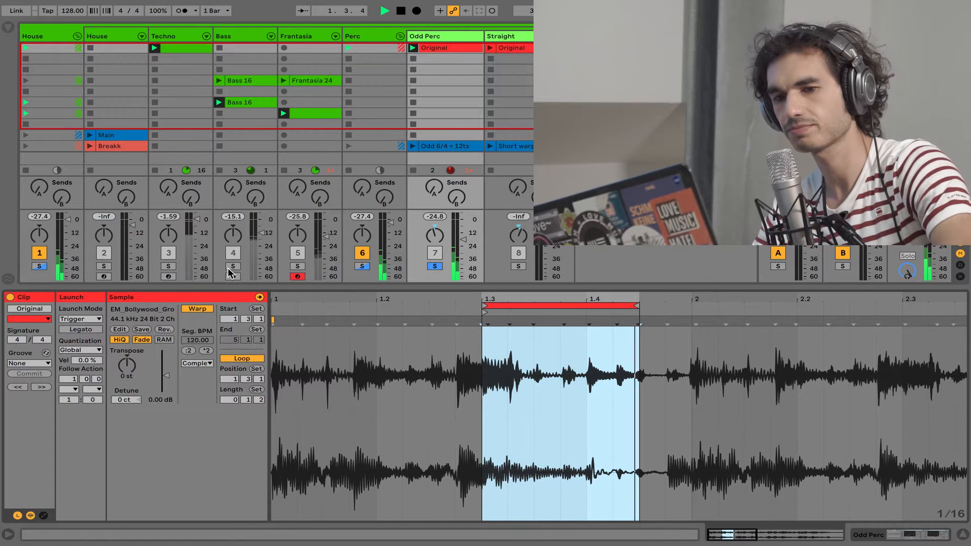
left_click(131, 362)
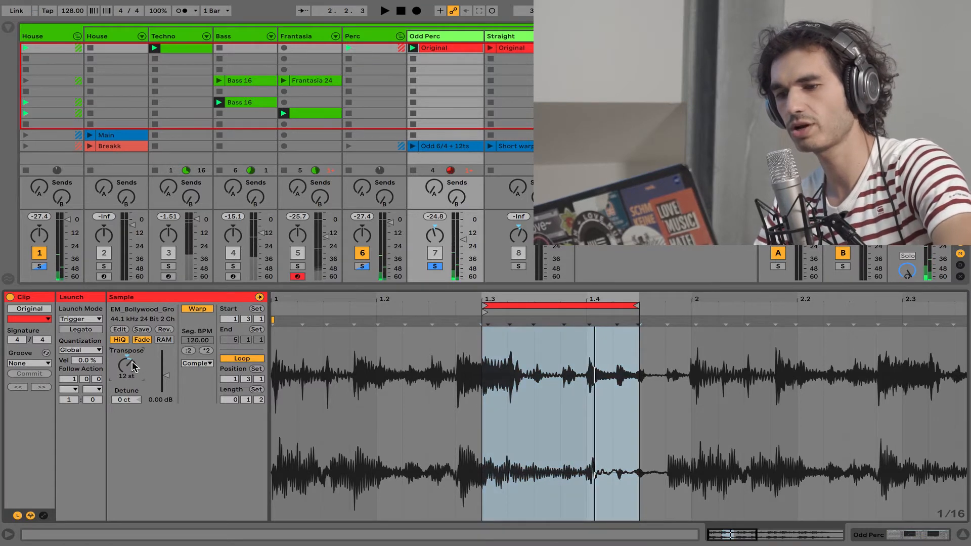
key("space")
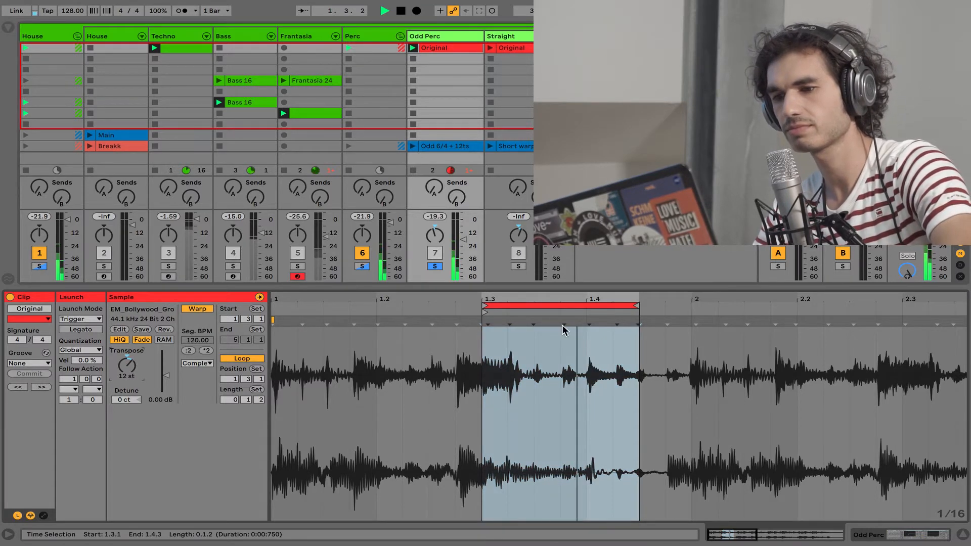
Solo the Techno drums alongside Odd Perc and shift the percussion clip's start marker to 1.3.2 while listening.
left_click(168, 267)
key("space")
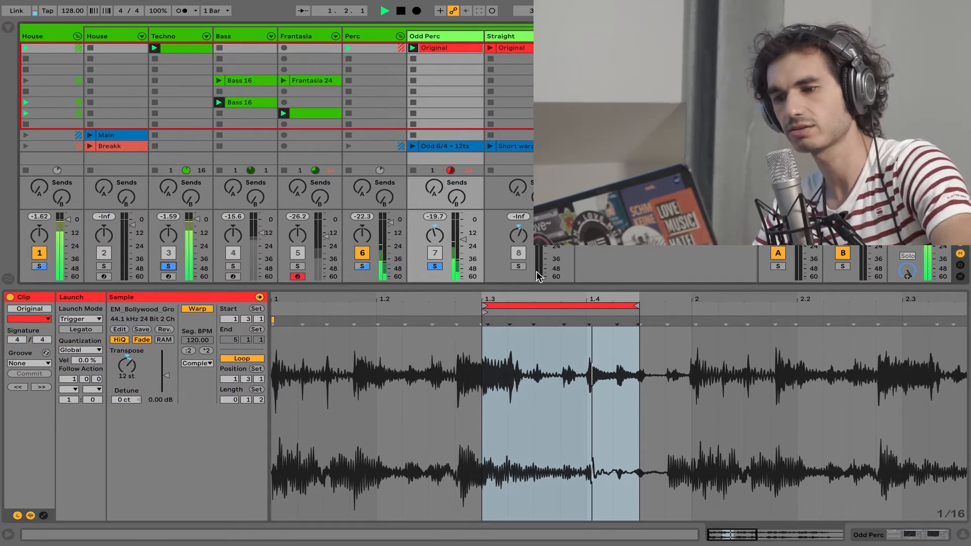
left_click_drag(488, 314, 511, 314)
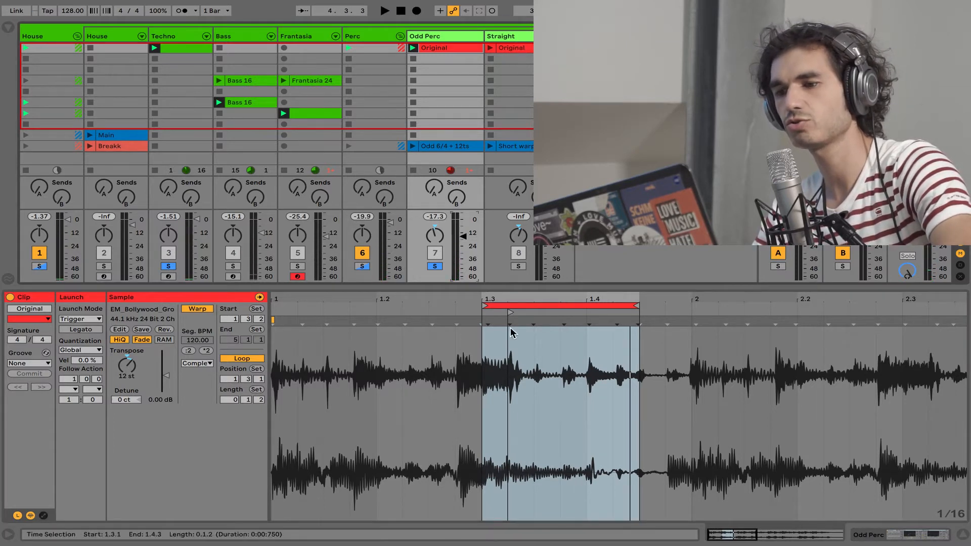
Open and launch the Original clip on the Straight track, and transpose it up 17 semitones while listening.
left_click(523, 48)
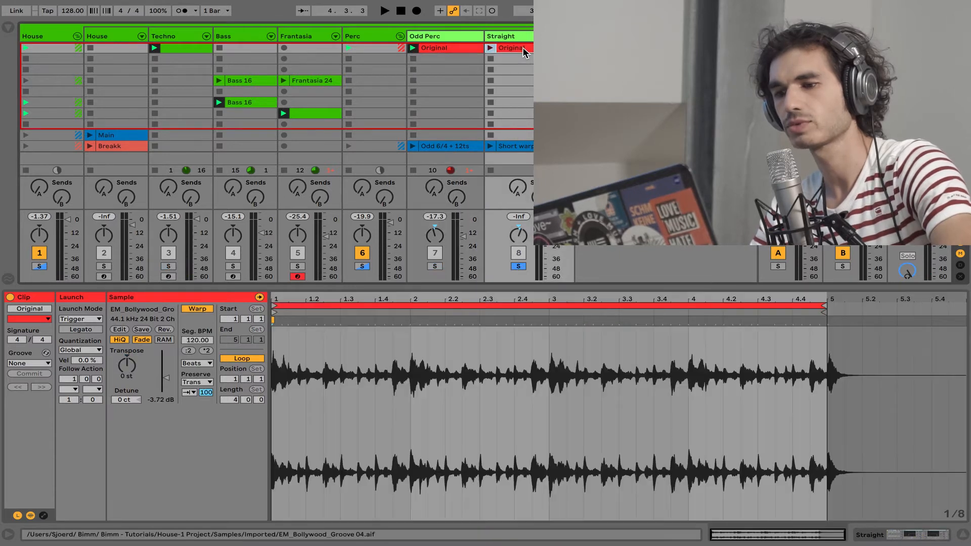
left_click(492, 48)
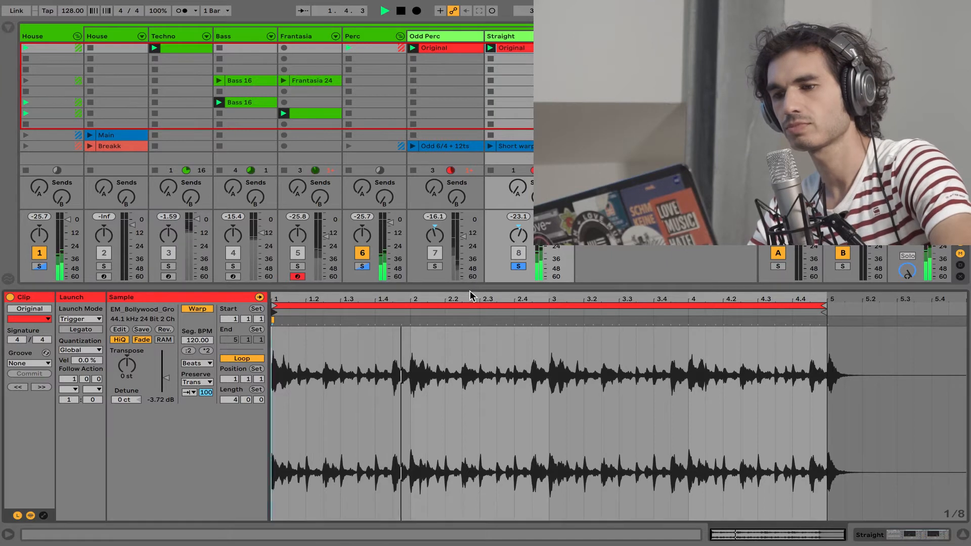
left_click_drag(472, 288, 472, 242)
key("space")
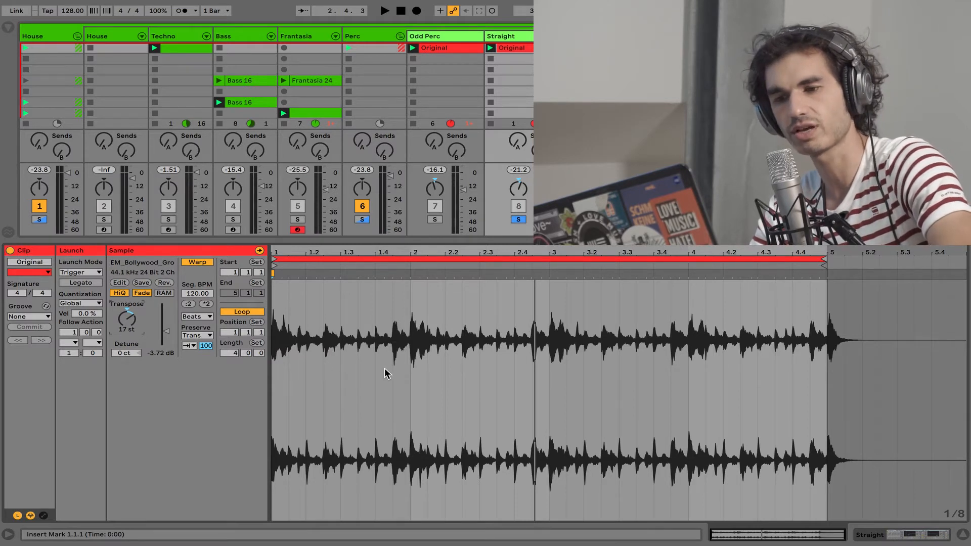
key("space")
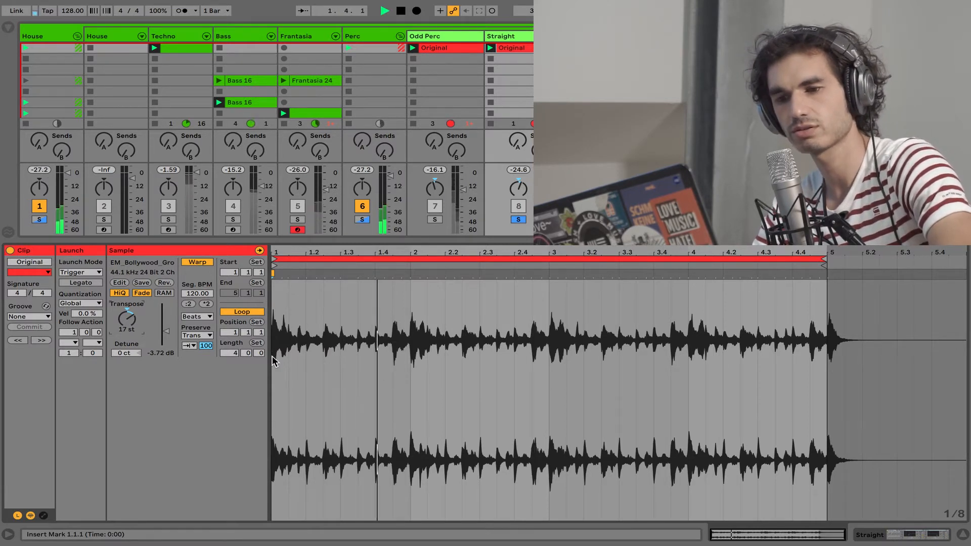
Set the Straight clip's warping to preserve 1/16 with an envelope of 10, and audition it with Odd Perc and the Techno drums.
key("space")
left_click(200, 336)
left_click(190, 381)
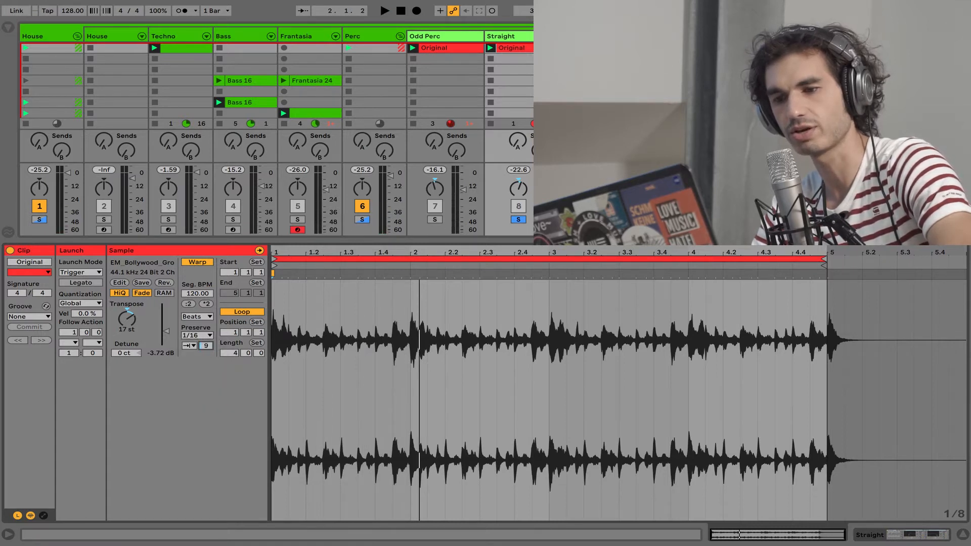
left_click_drag(207, 348, 207, 390)
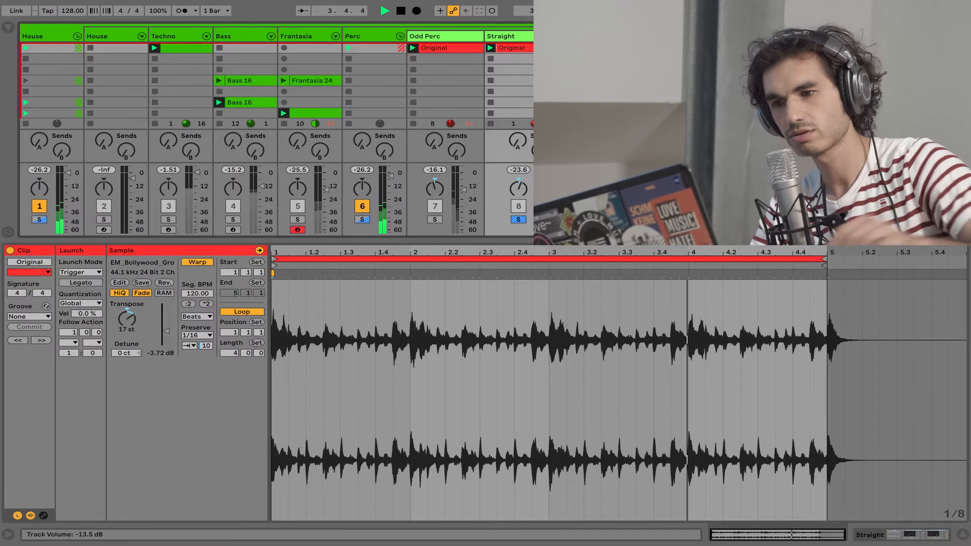
left_click(434, 220)
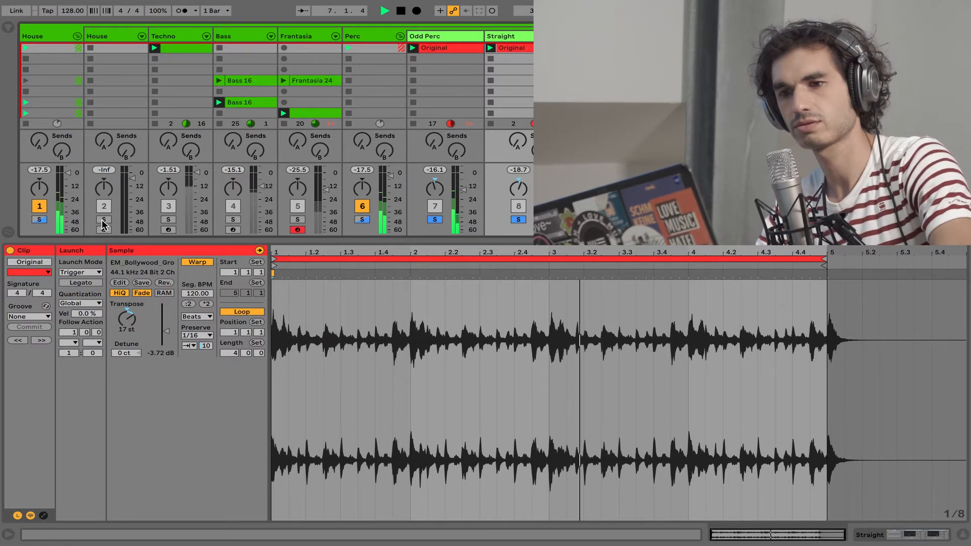
left_click(167, 221)
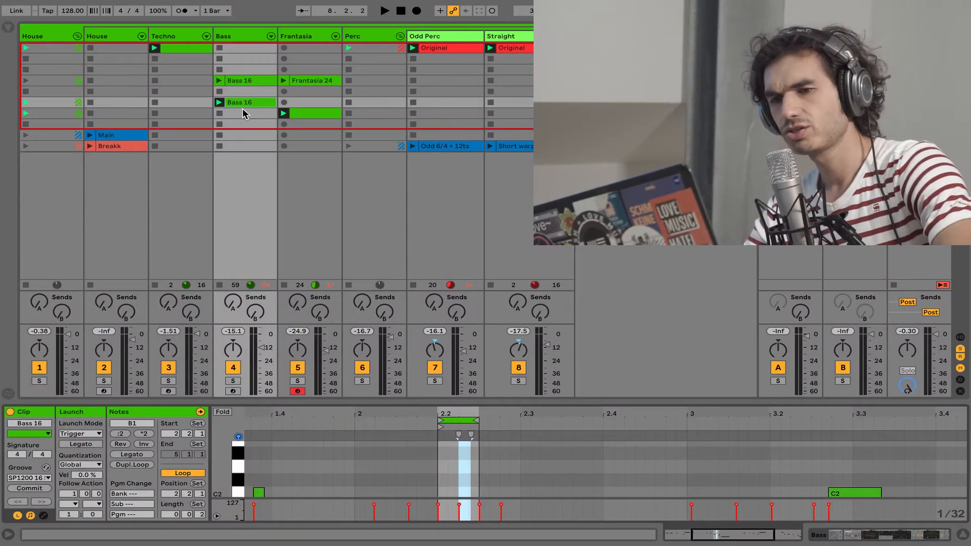
Create an empty clip below the playing bass clip and add sixteenth notes G1 at 1.1.1 and A1 at 1.1.3.
double_click(240, 113)
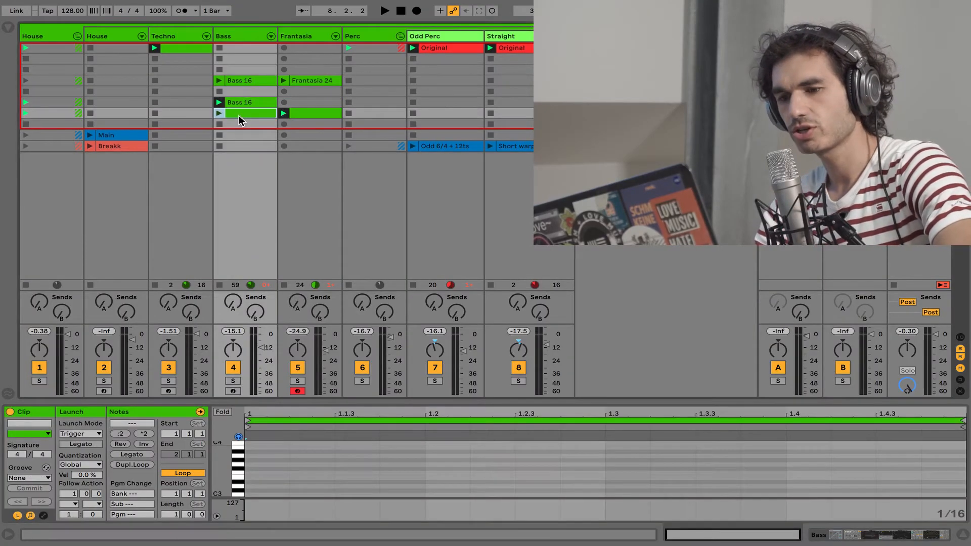
left_click_drag(518, 403, 494, 223)
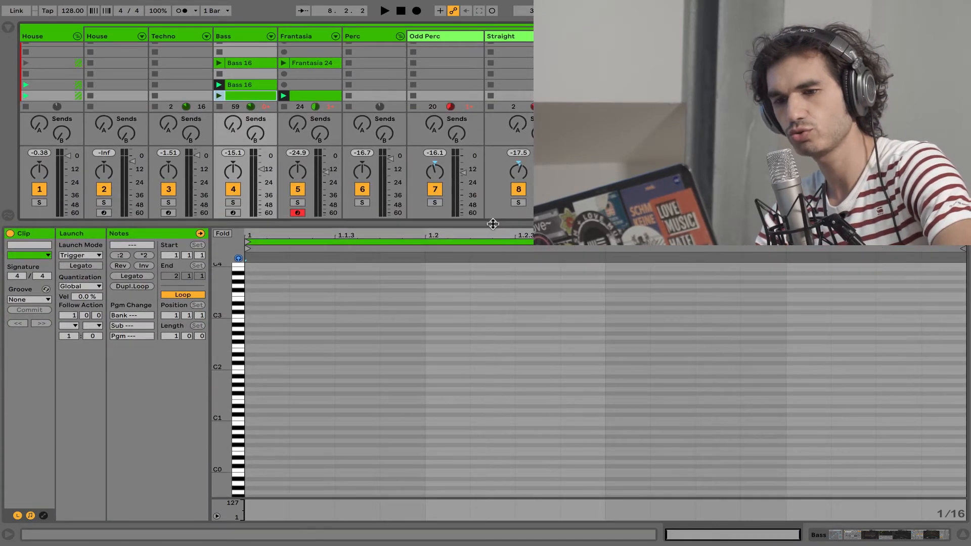
double_click(262, 337)
key("shift+Down")
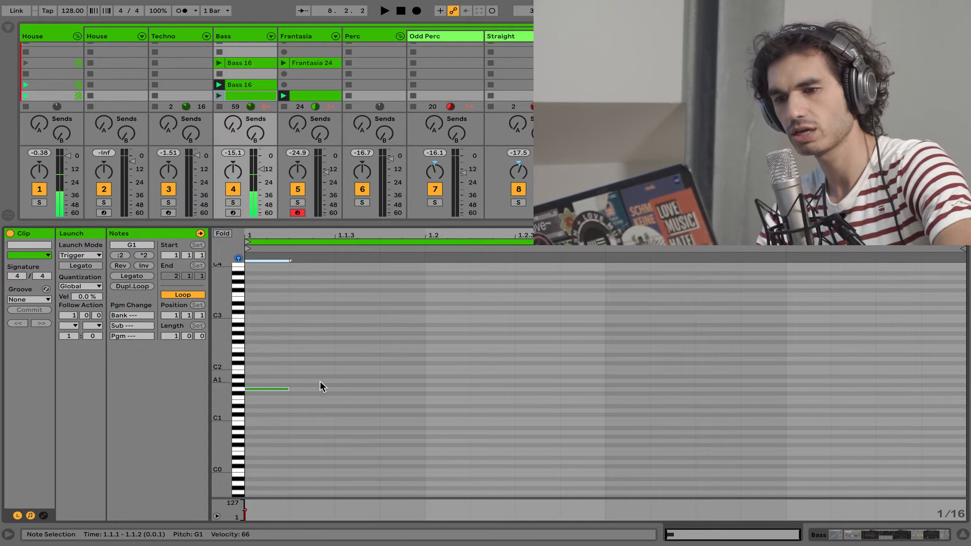
double_click(354, 380)
Shorten the new bass clip's loop to one beat and launch it.
key("ctrl+a")
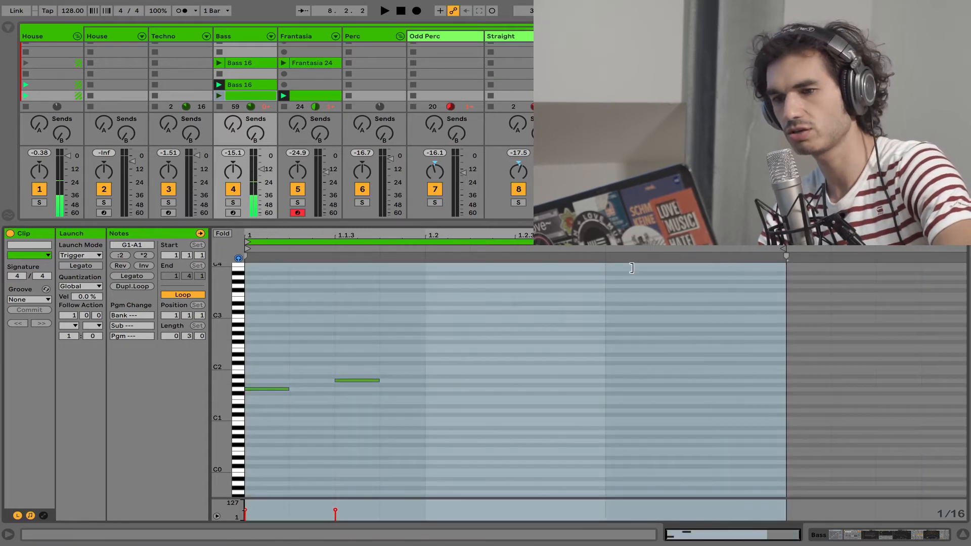
key("ctrl+l")
left_click(219, 96)
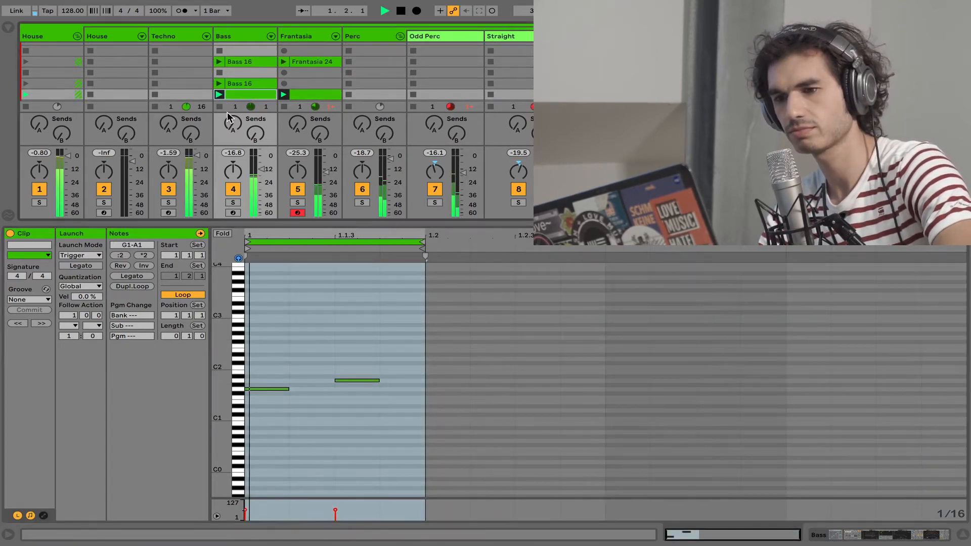
Move the A1 note to 1.1.2, shorten the bass loop to two sixteenths and listen to it.
left_click_drag(351, 347, 357, 410)
key("Left")
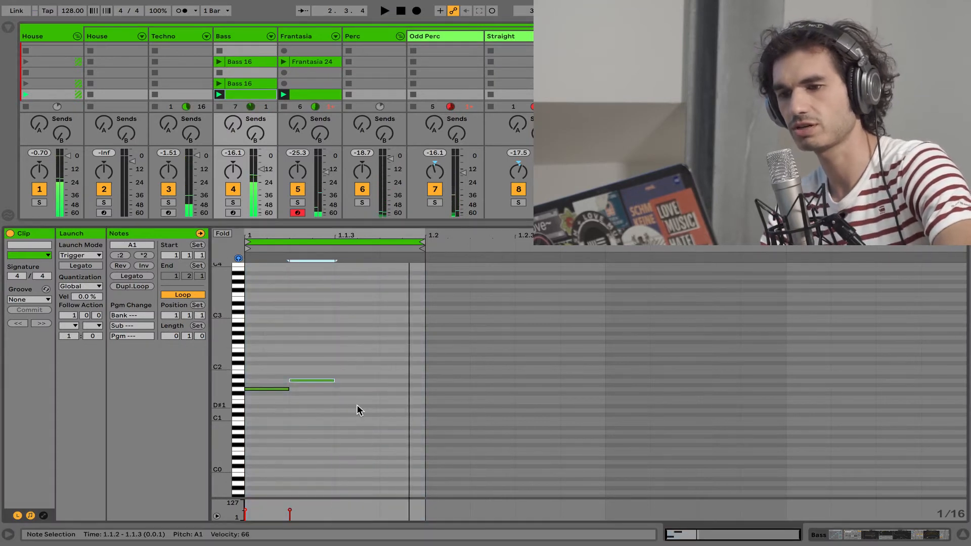
left_click_drag(424, 243, 347, 402)
key("space")
key("space")
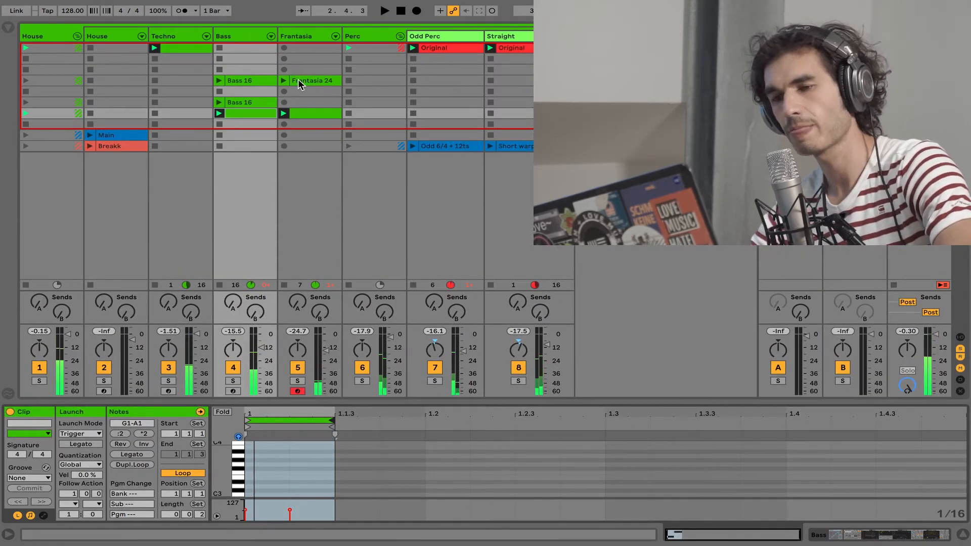
Rename the playing clip on the Techno track as Main.
left_click(188, 48)
key("ctrl+r")
type("M")
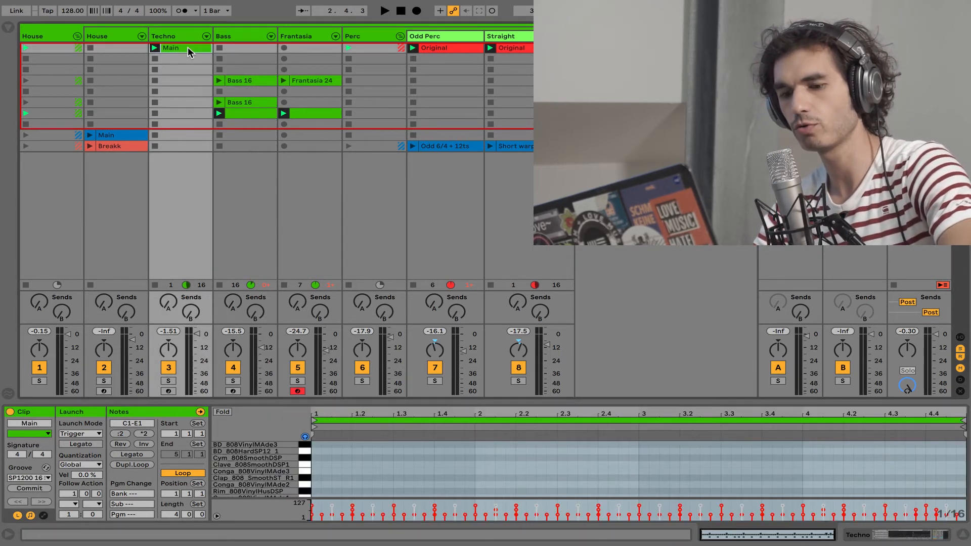
key("Escape")
Duplicate the Techno track's Main clip and rename the copy No Kick.
left_click(187, 47)
key("ctrl+d")
key("ctrl+r")
type("No Kick")
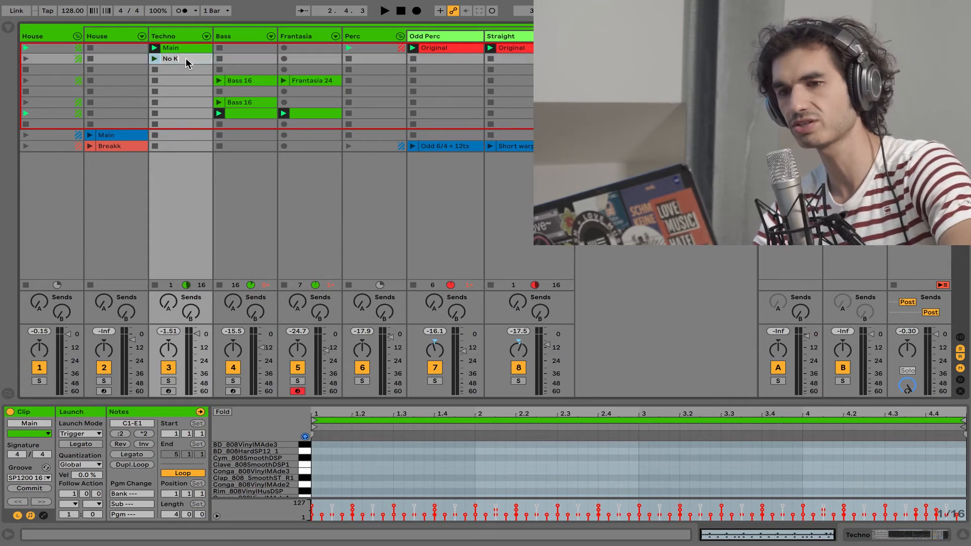
key("Return")
Select all BD_808_NeverTooMuch4 kick notes in the No Kick clip and launch the clip.
scroll(435, 477, "down", 4)
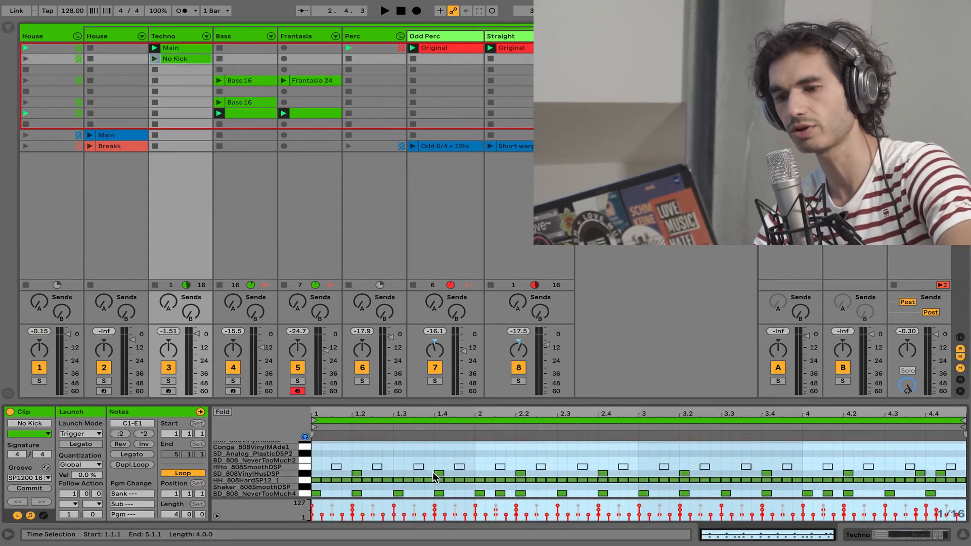
left_click(304, 494)
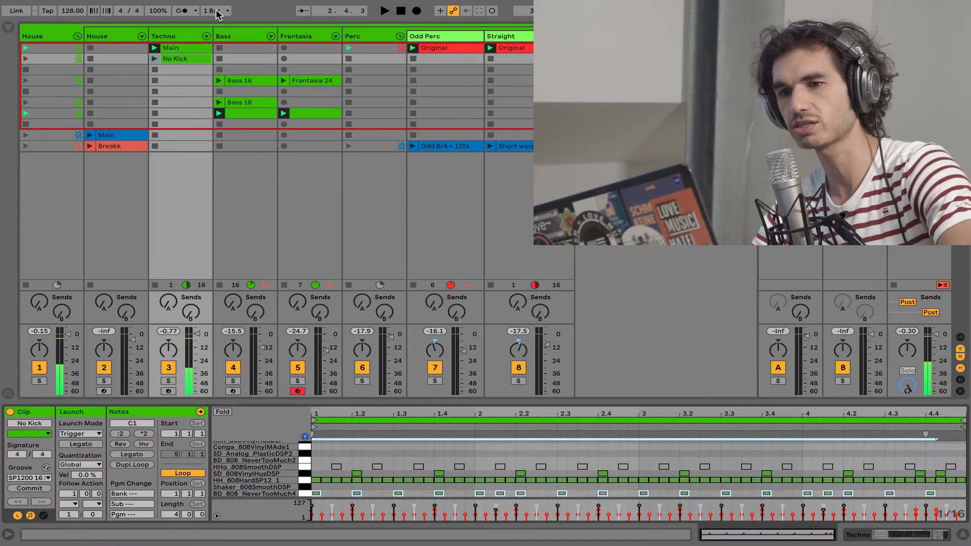
left_click(154, 59)
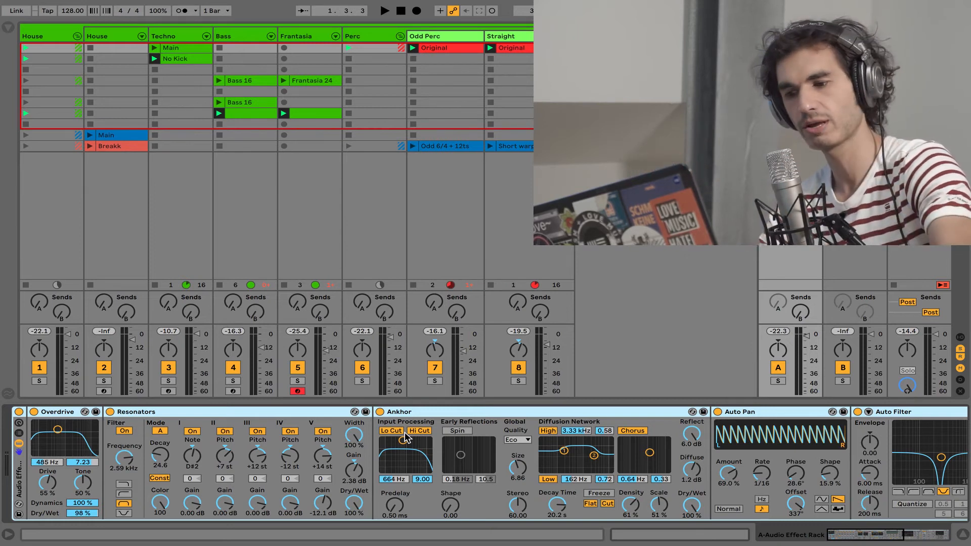
Turn the Straight percussion track's send A fully up and play the set with the Techno track's Main clip.
scroll(605, 486, "right", 5)
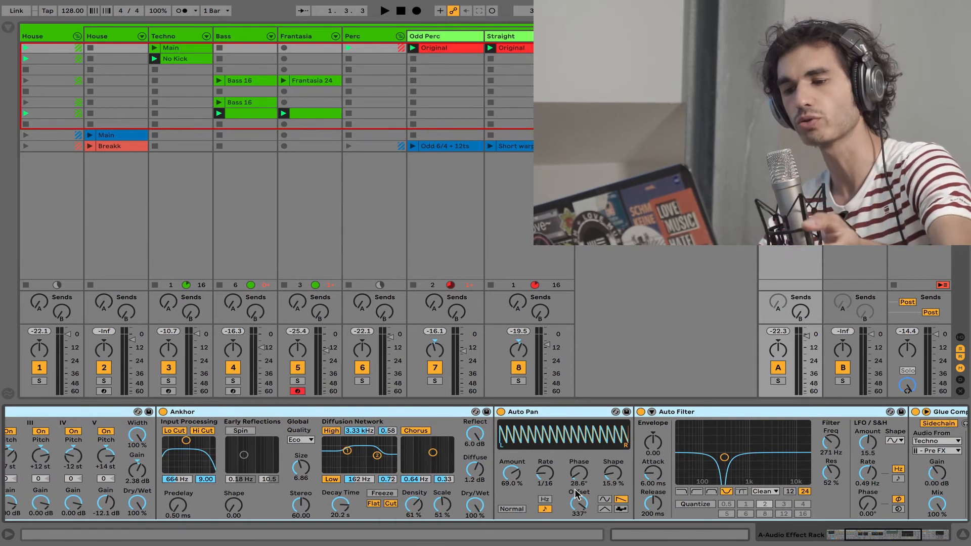
scroll(571, 466, "right", 2)
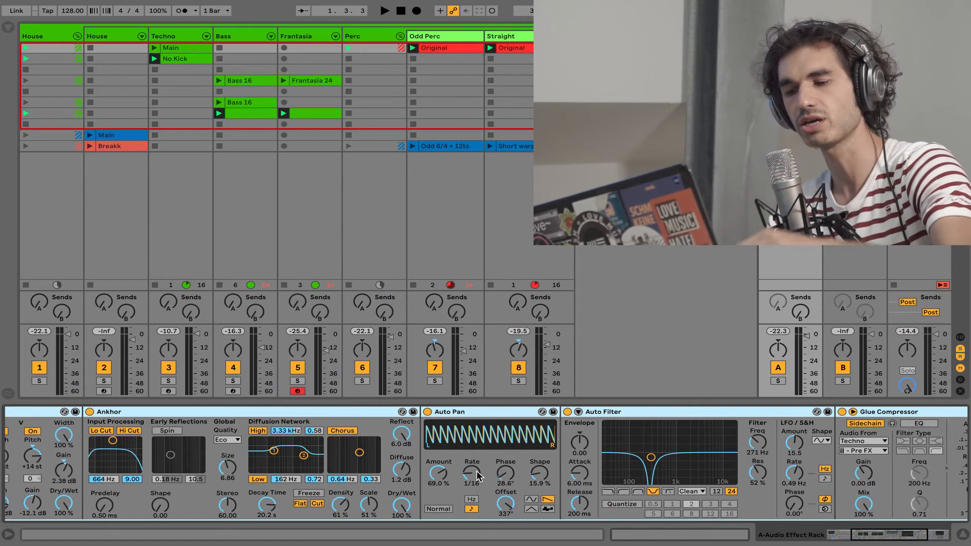
scroll(508, 476, "right", 4)
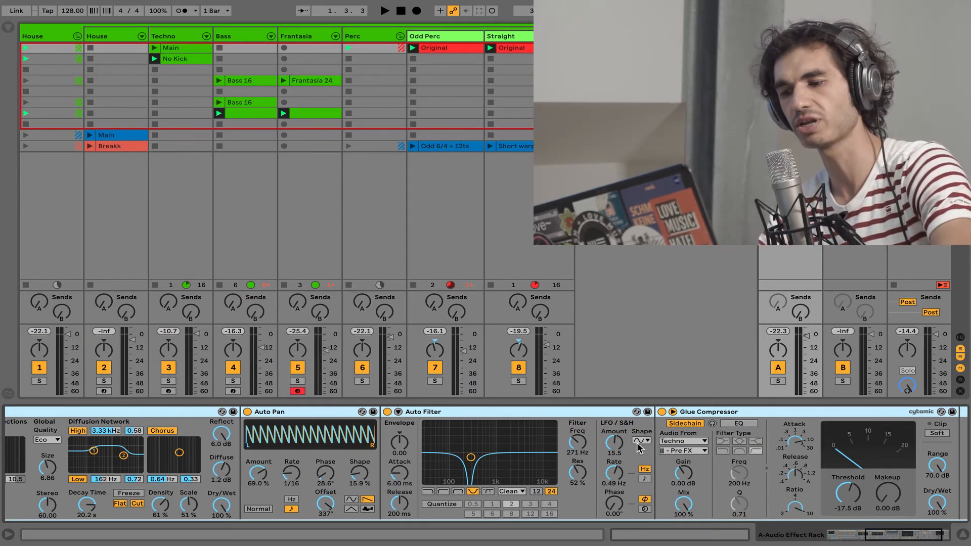
scroll(642, 458, "right", 2)
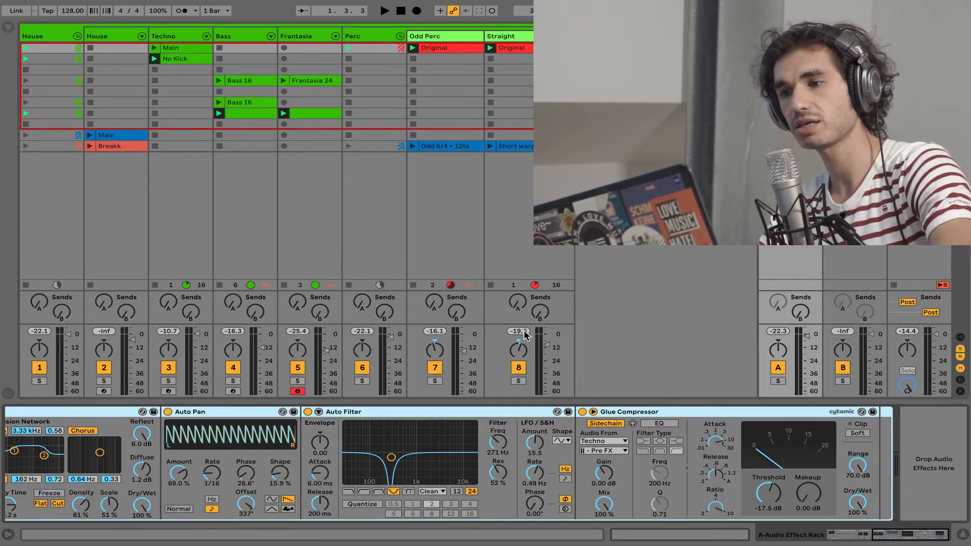
left_click(517, 306)
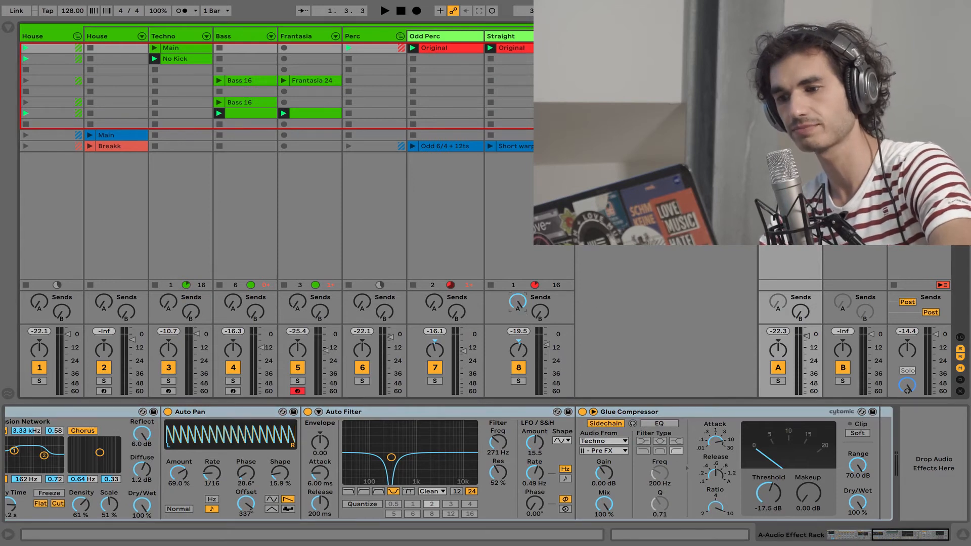
key("space")
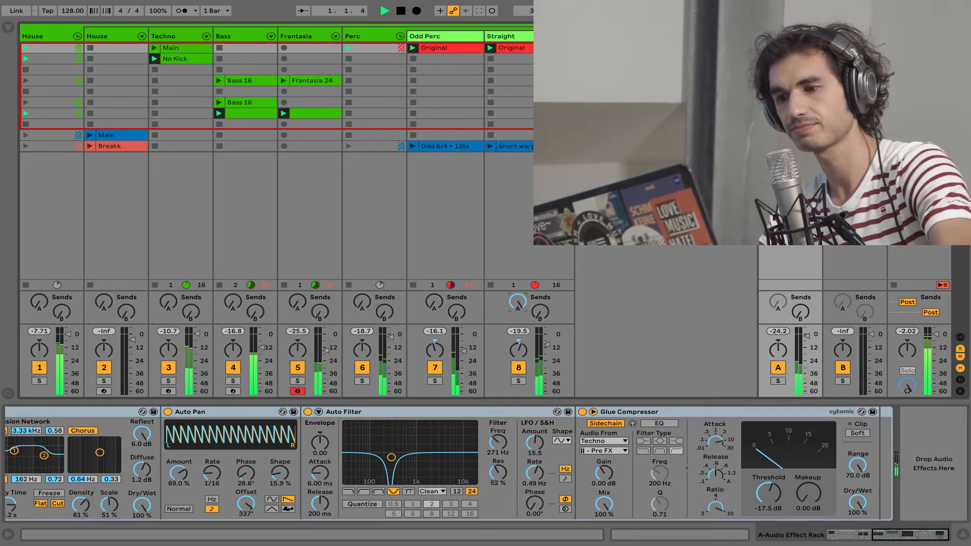
left_click(153, 47)
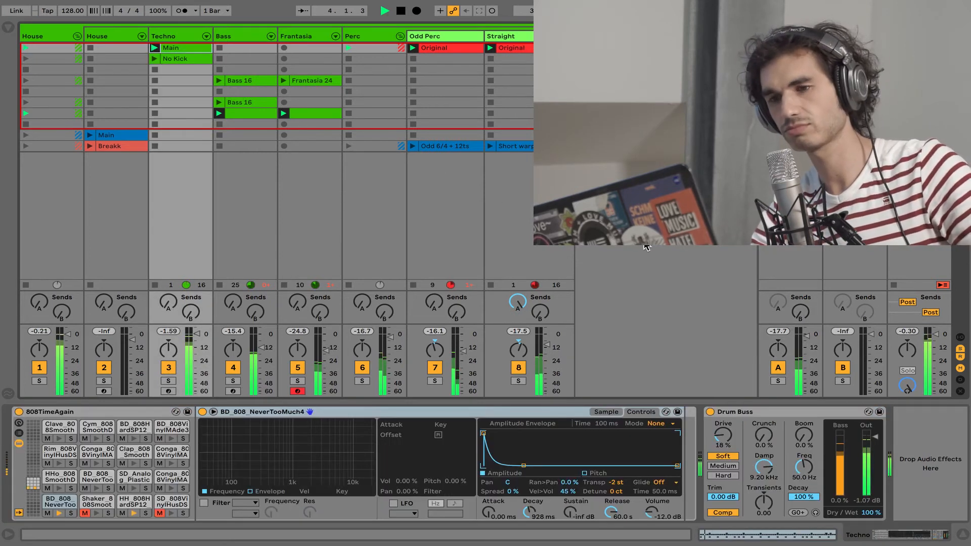
Transpose both notes of the short unnamed bass clip down two semitones to E1 and F#1 during playback.
left_click(256, 113)
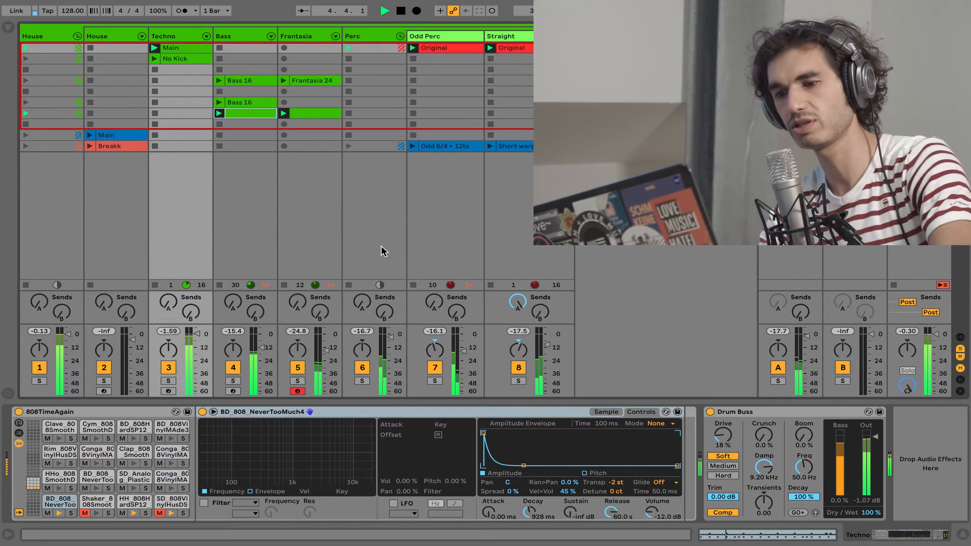
left_click(320, 460)
key("Down")
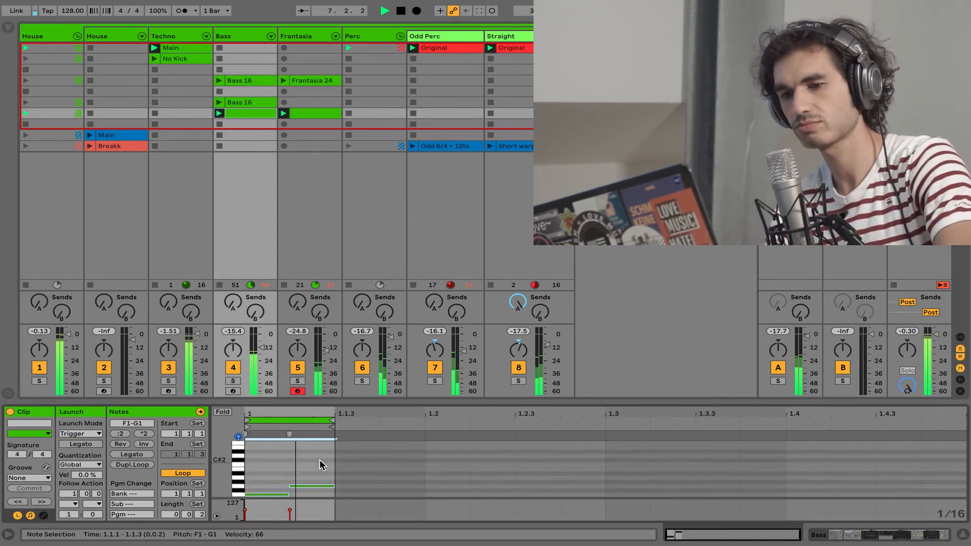
key("Down")
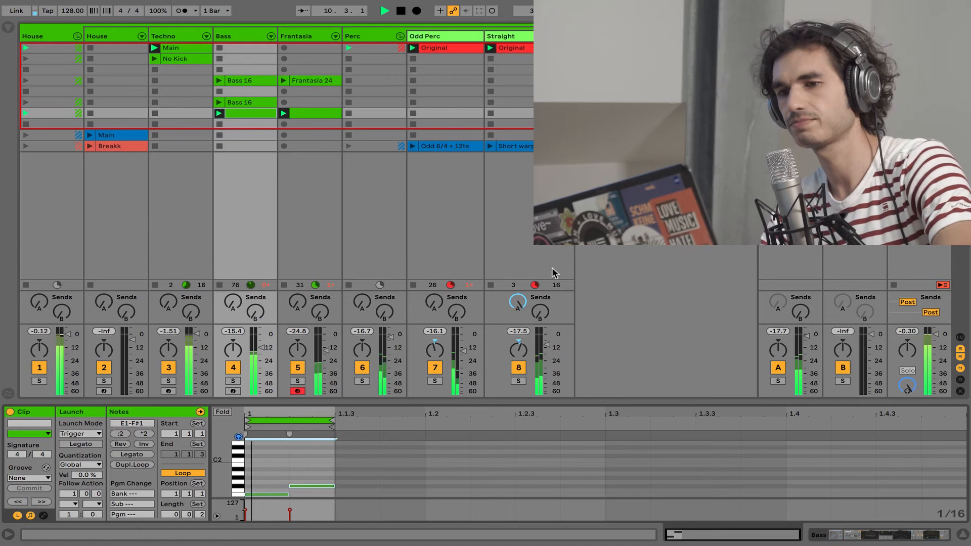
key("space")
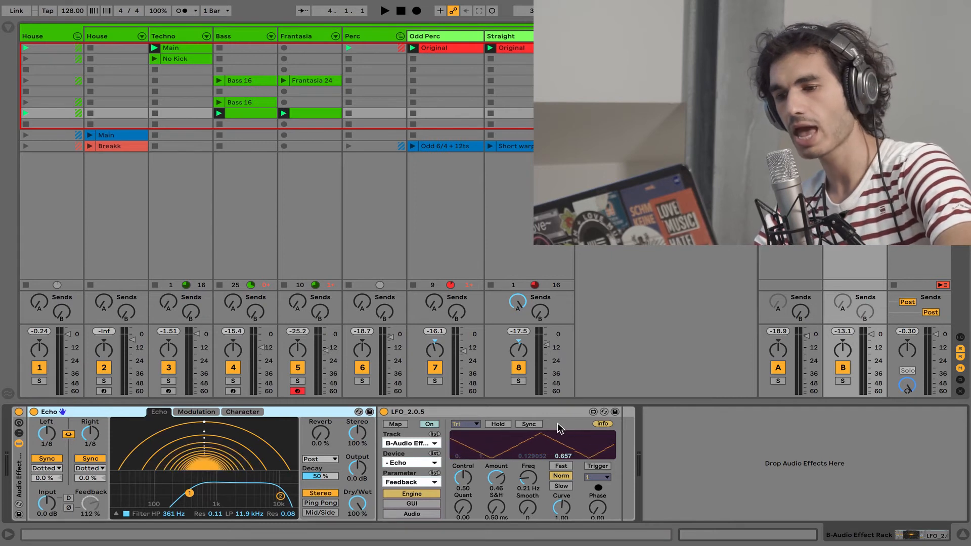
Turn the Frantasia track's send B up to feed return B's Echo and listen to the track soloed.
left_click(545, 414)
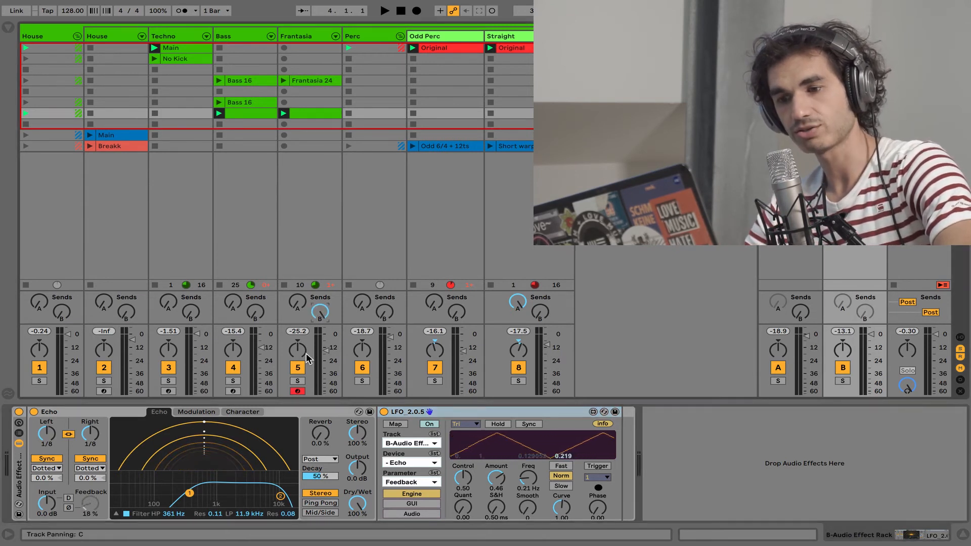
left_click(298, 380)
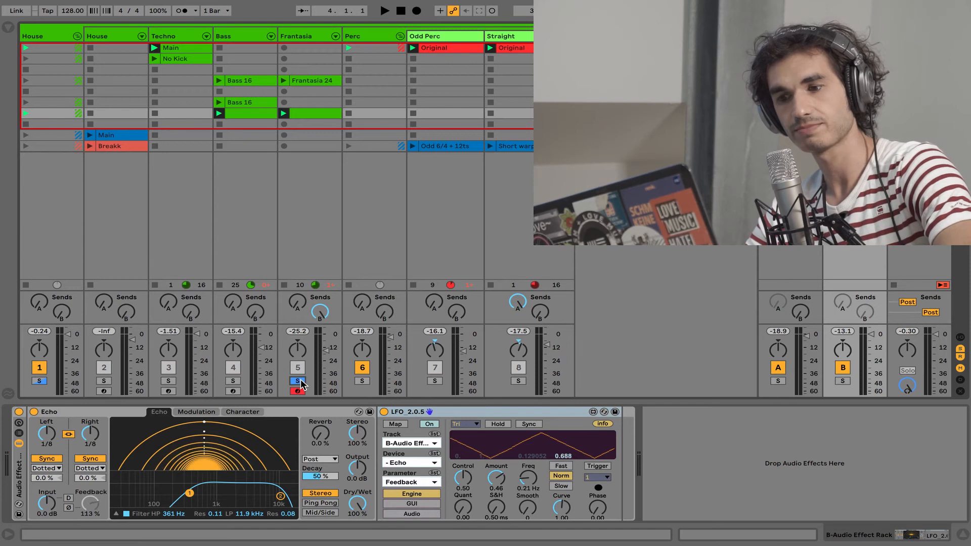
key("space")
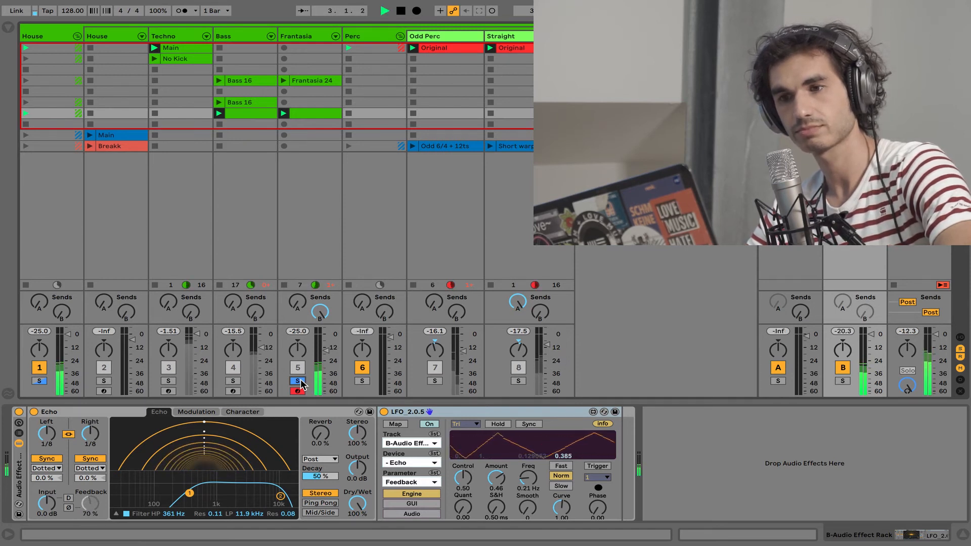
Add the Techno and Bass tracks to the solo, then clear the solos to hear the full mix.
left_click(169, 382)
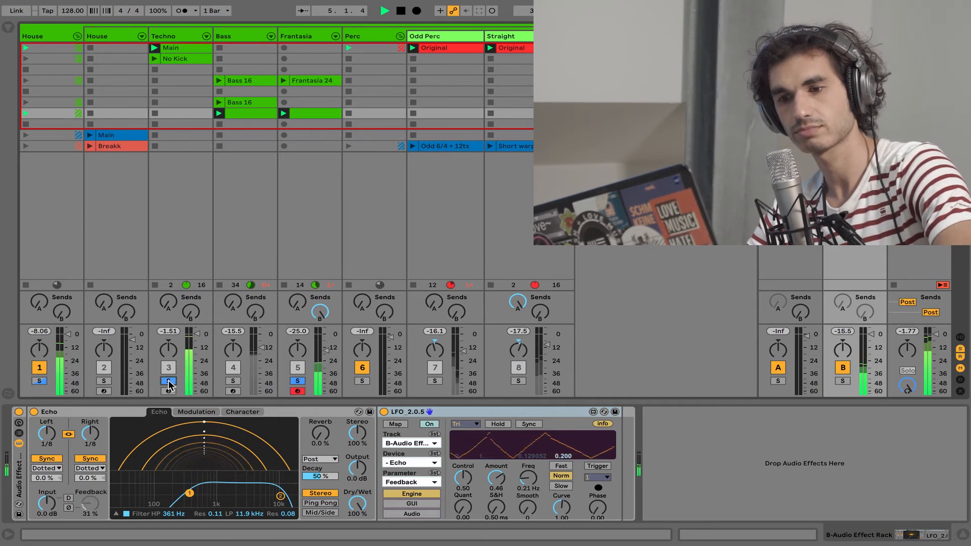
left_click(233, 382)
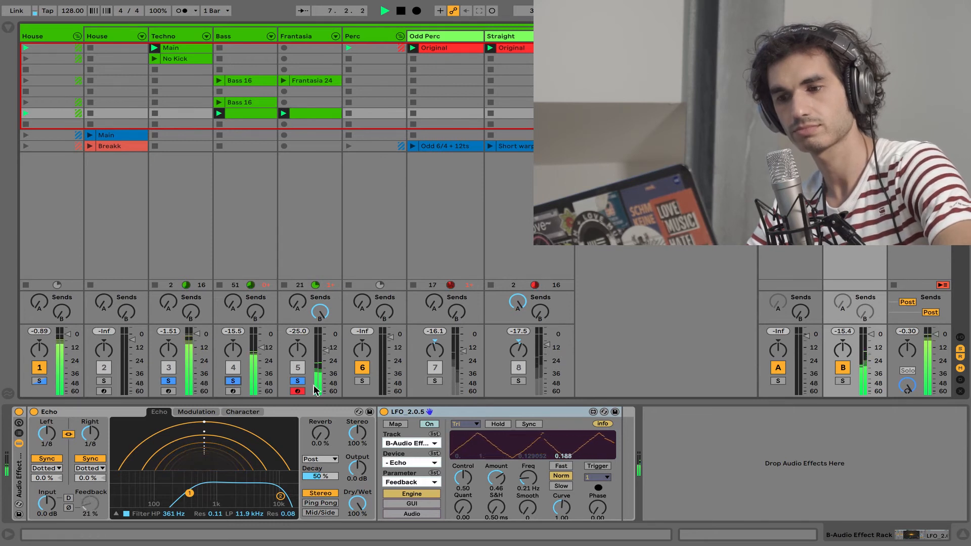
left_click(298, 382)
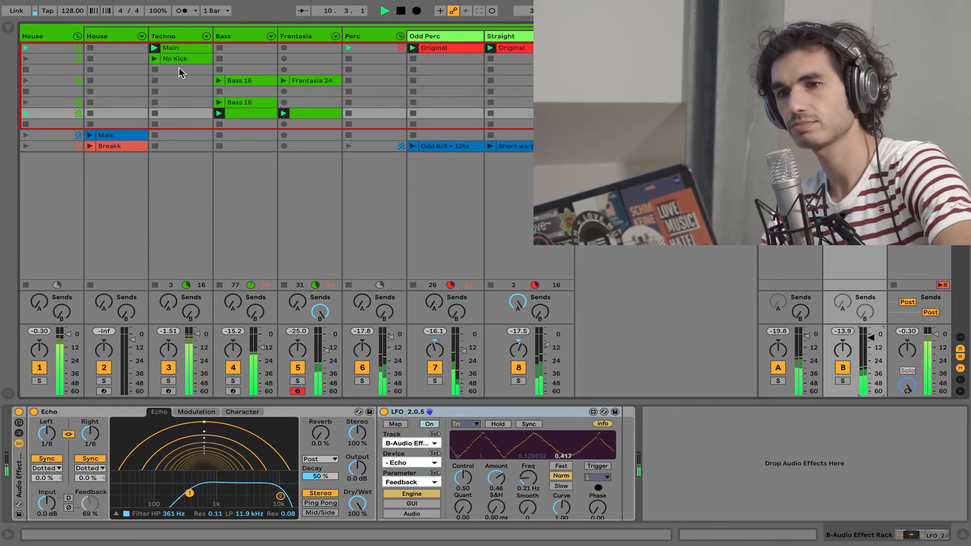
Perform a breakdown with the No Kick clip and no bass, then bring back Main without the percussion loops and stop playback.
left_click(145, 60)
left_click(154, 58)
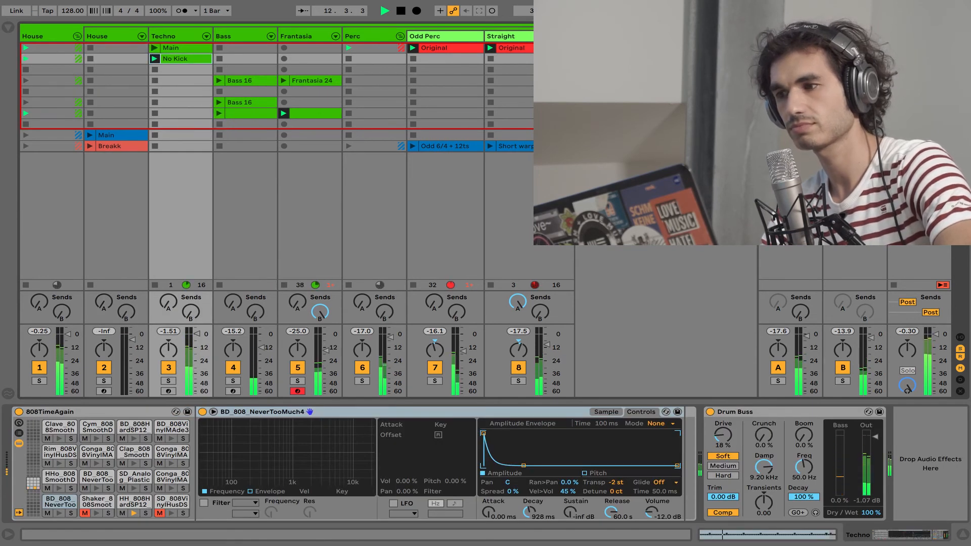
left_click(278, 124)
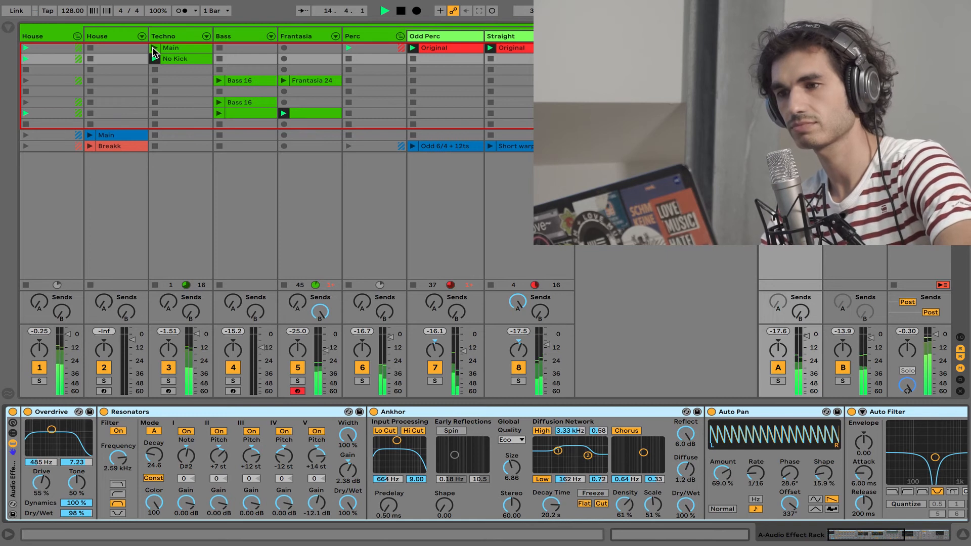
left_click(179, 48)
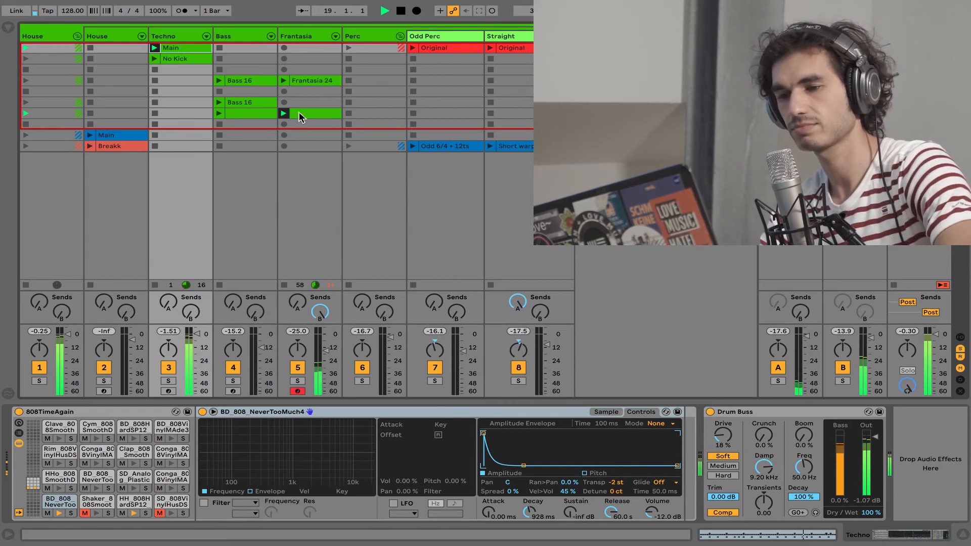
key("space")
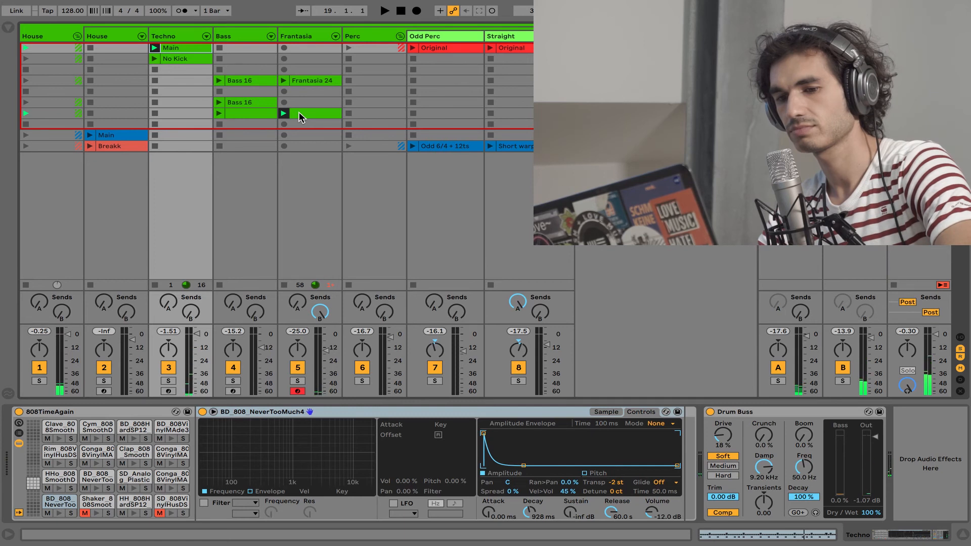
Show the Techno track's Main clip in an enlarged note editor to examine its drum pattern.
left_click(299, 114)
left_click(322, 262)
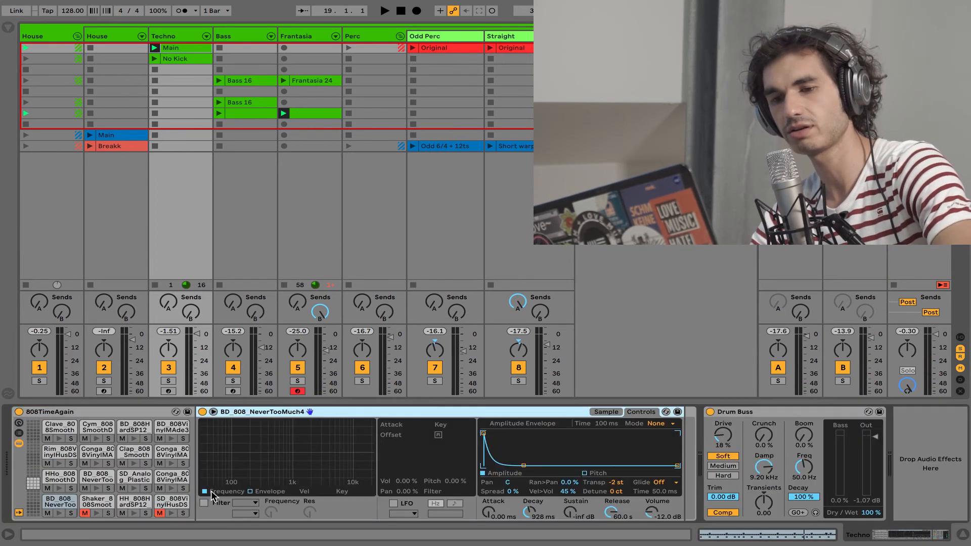
left_click(120, 415)
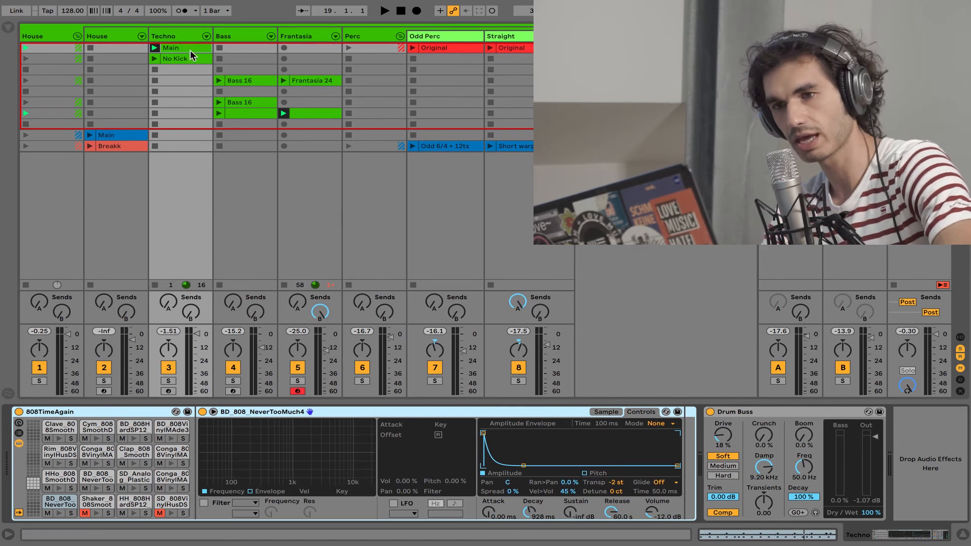
key("shift+Tab")
left_click_drag(539, 403, 539, 212)
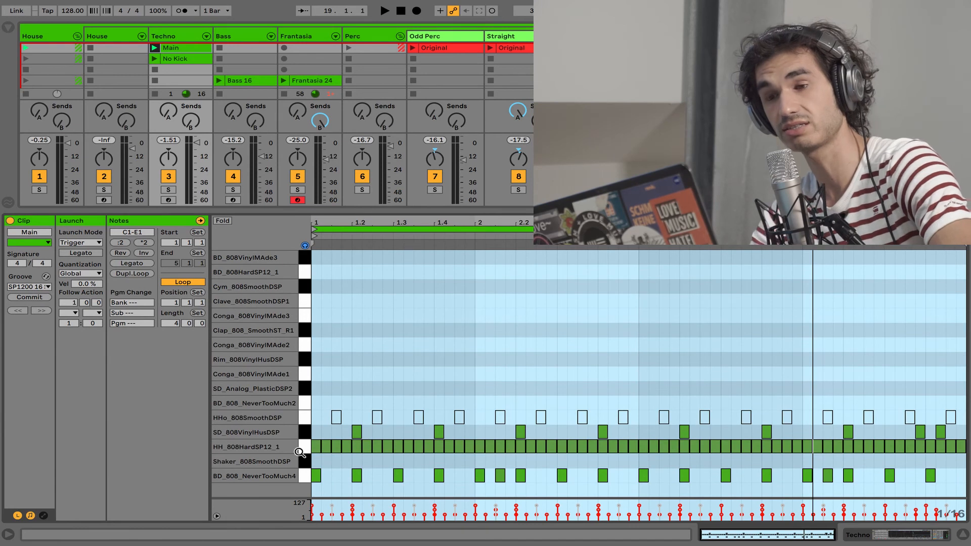
Compare the first Bass 16 clip's notes with the two-sixteenth bass loop in a smaller note editor.
left_click(251, 86)
left_click_drag(349, 212, 360, 298)
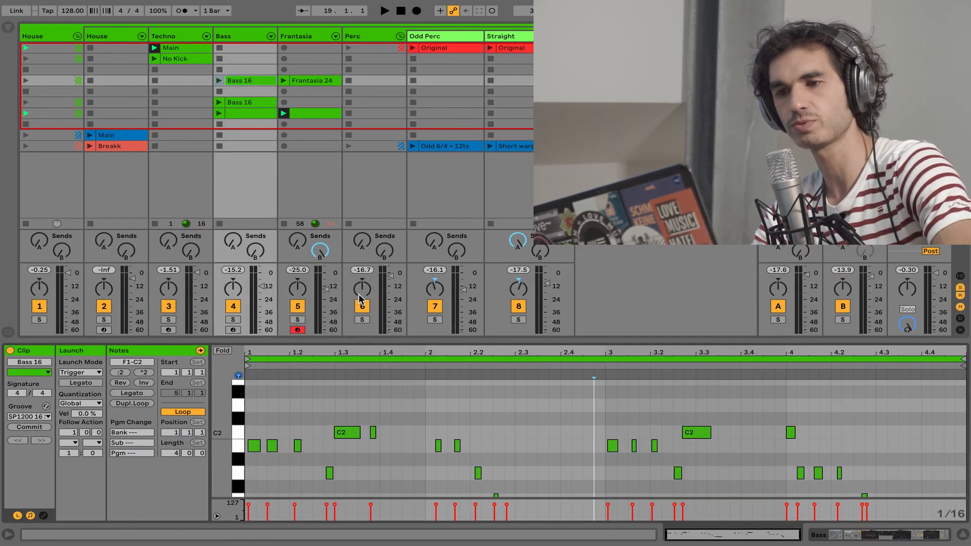
left_click(257, 114)
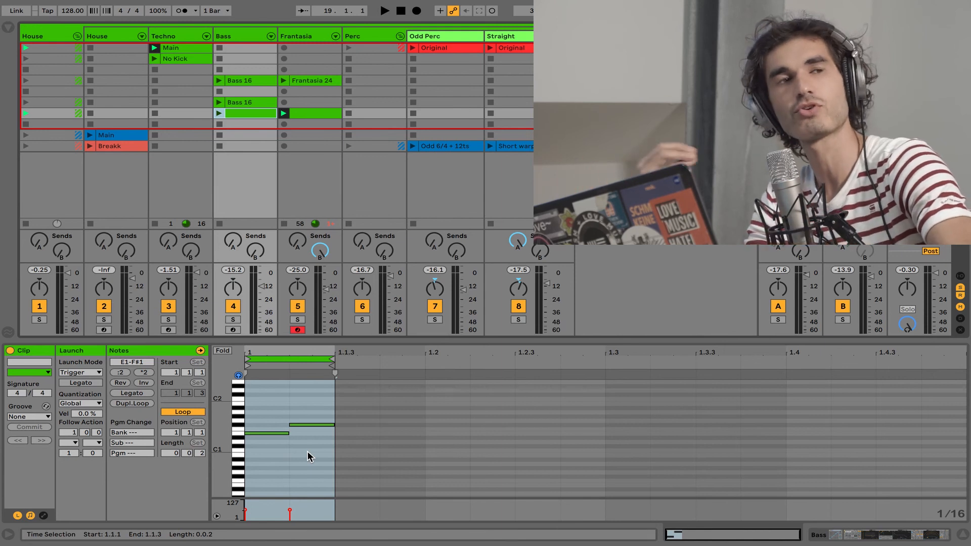
Examine the short Frantasia loop's notes and the sample and loop settings of the Odd 6/4 + 12ts and Short warp clips.
left_click(319, 113)
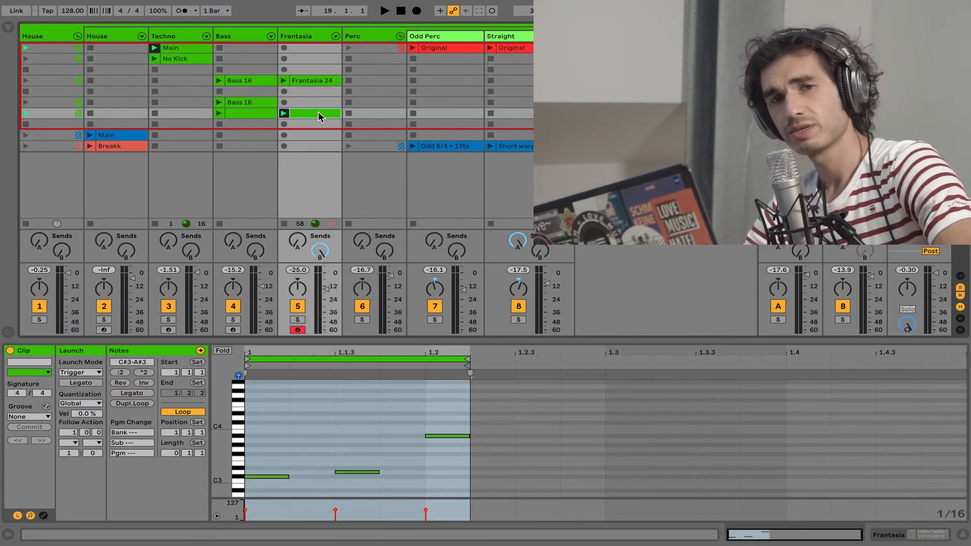
left_click(326, 410)
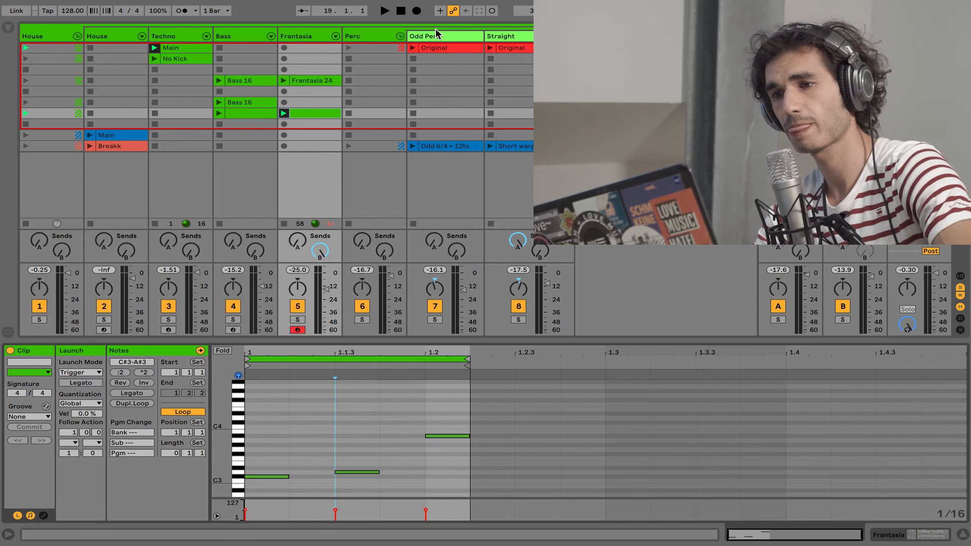
left_click(441, 147)
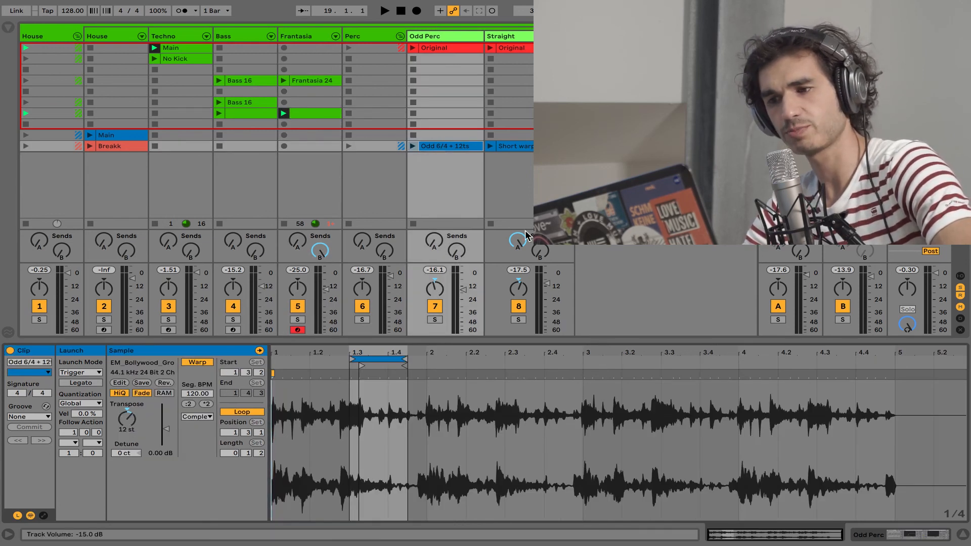
left_click(519, 148)
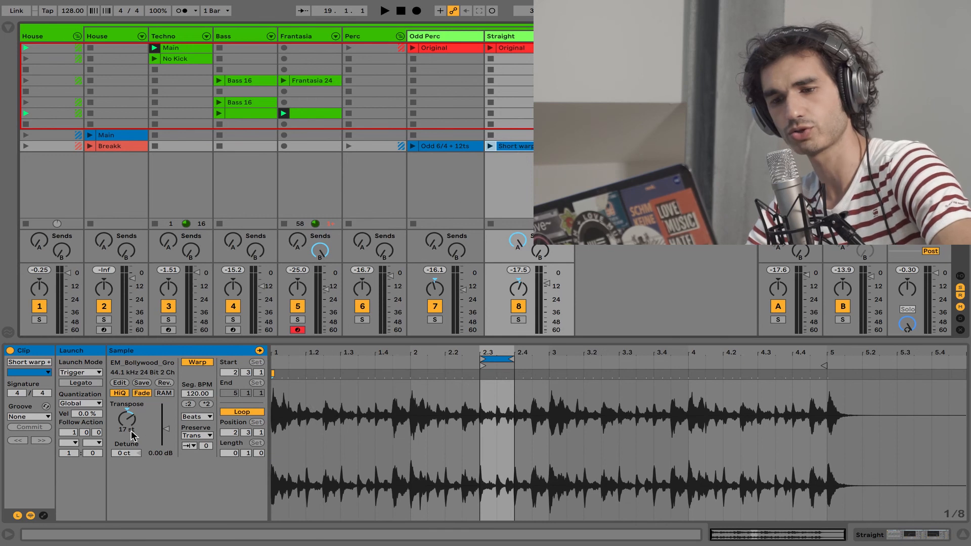